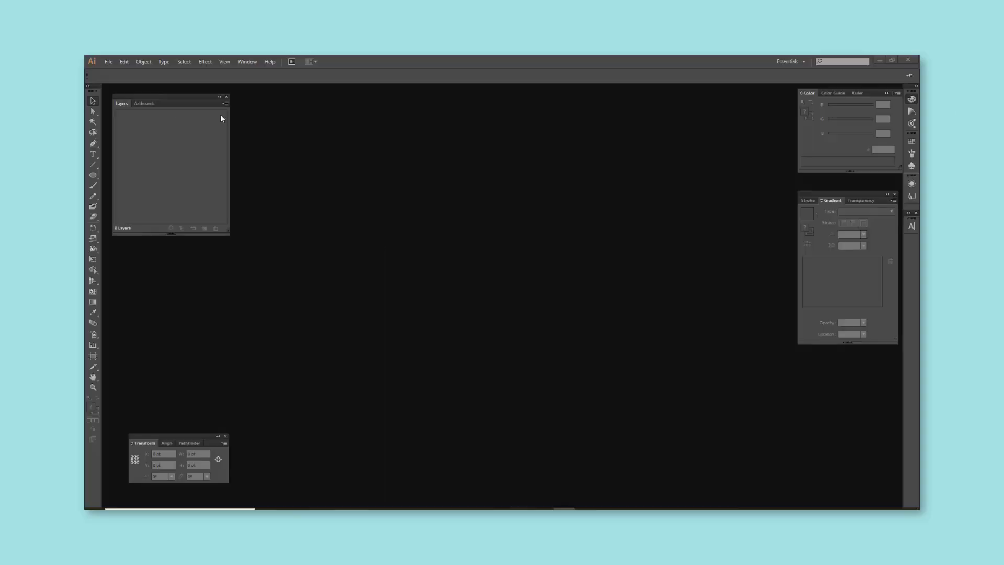
Step: Create a new document and draw a rectangle on the page
key(ctrl+n)
click(555, 362)
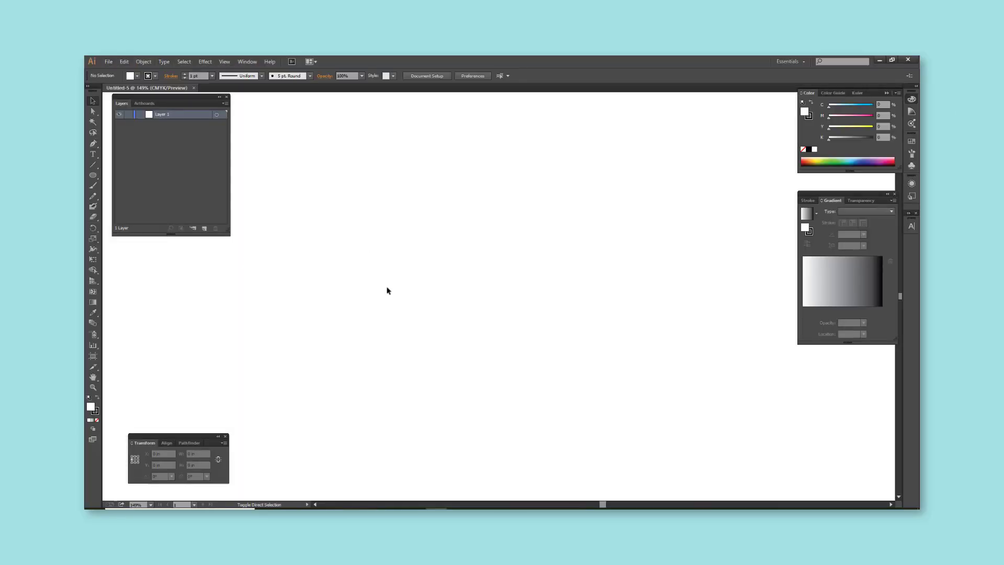
click(94, 175)
drag(327, 165, 711, 367)
right_click(726, 368)
click(499, 333)
key(Escape)
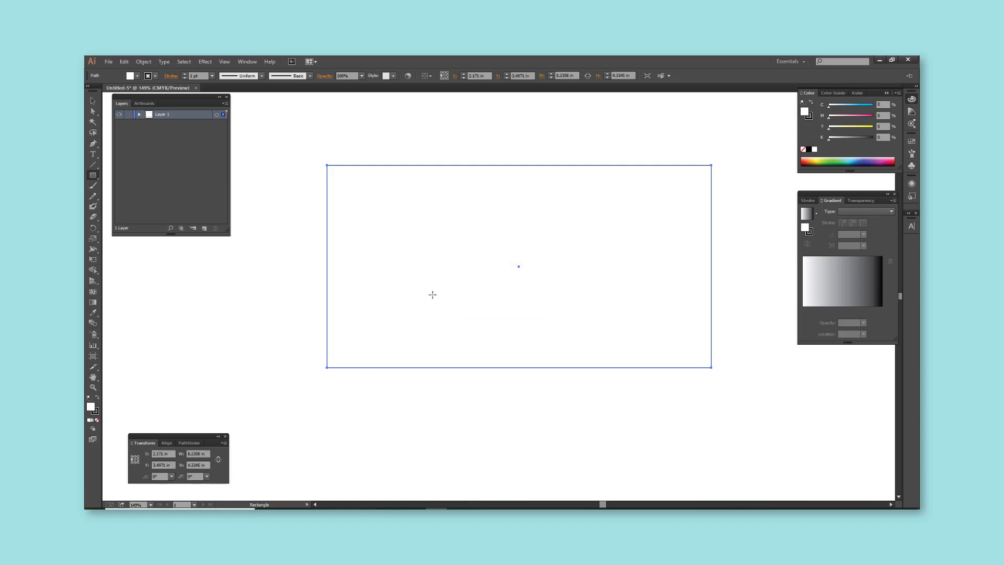
Step: Make an exact 10 × 5 inch rectangle and centre it on the page
click(430, 293)
text(10)
key(Tab)
text(5)
key(Return)
drag(618, 406, 455, 280)
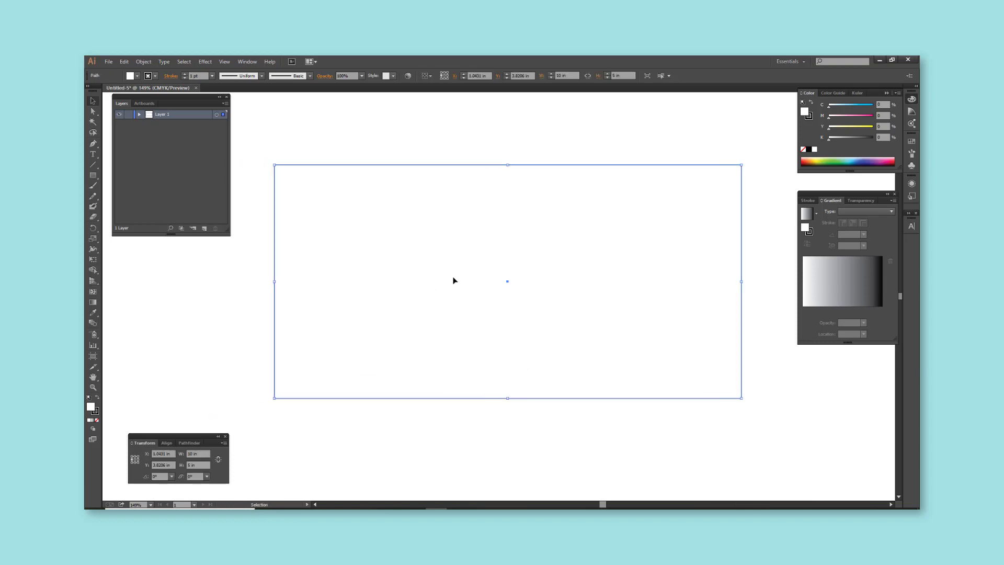
Step: Paste a copy of the rectangle behind it and apply Gaussian Blur for a soft shadow
key(ctrl+c)
key(ctrl+f)
click(204, 61)
click(313, 225)
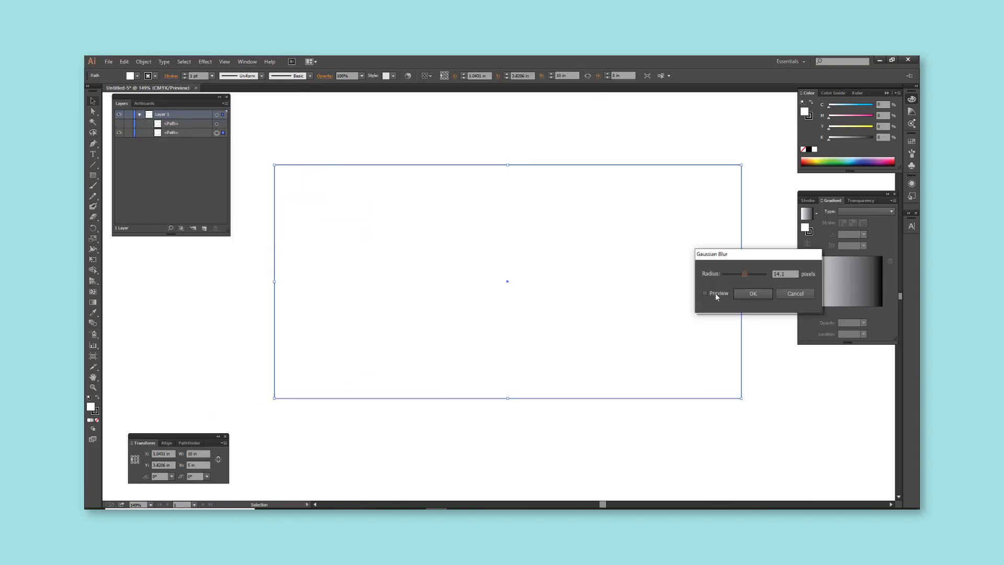
key(Return)
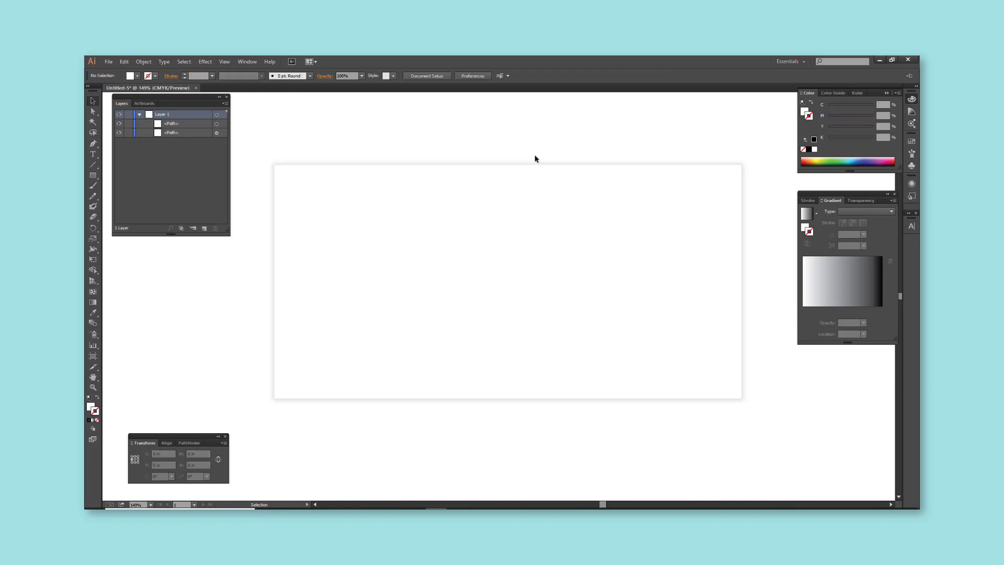
Step: Fill the rectangle light blue and draw a white left panel with rounded top corner and slanted edge
click(847, 129)
click(703, 153)
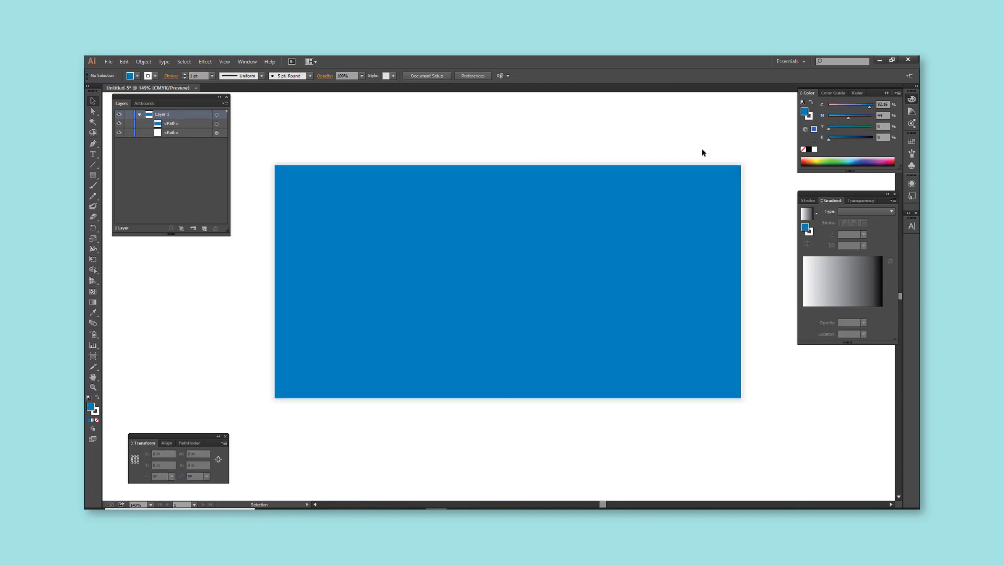
click(274, 209)
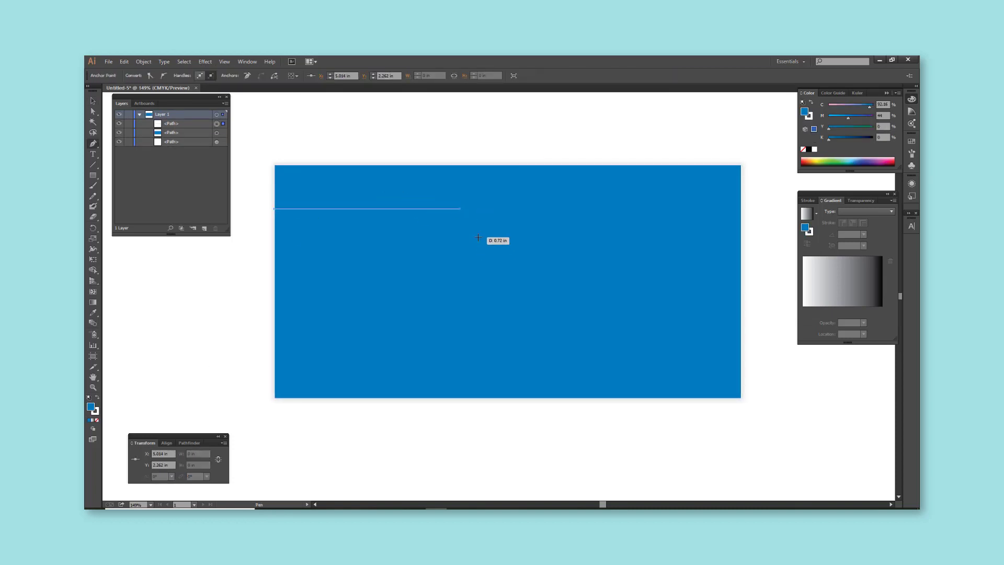
click(444, 209)
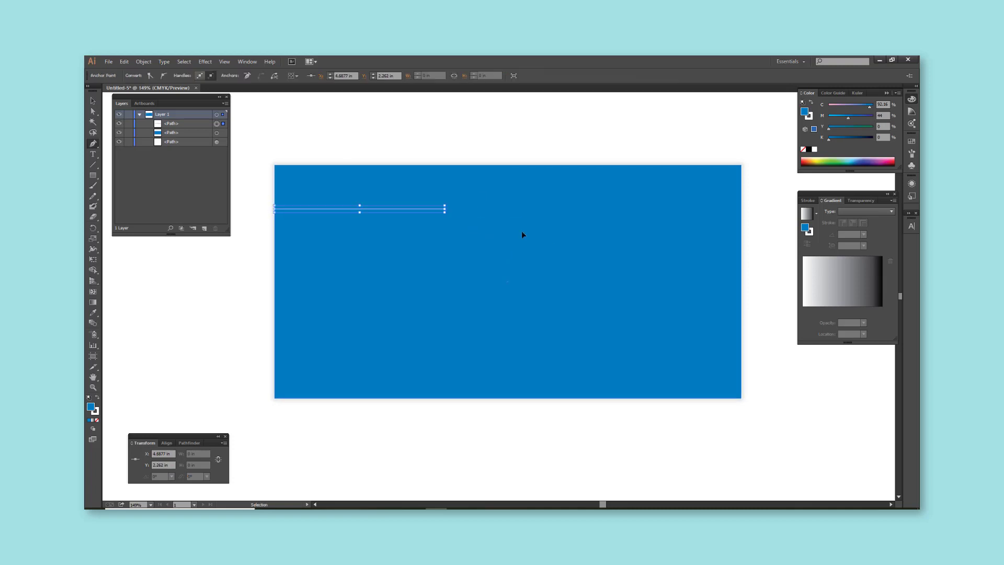
drag(465, 222, 468, 232)
click(531, 400)
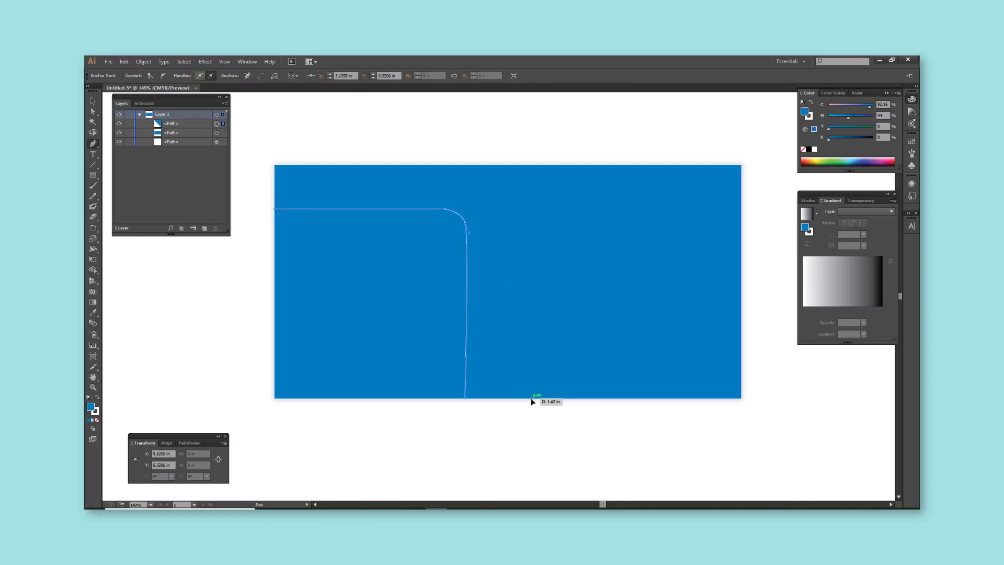
click(276, 398)
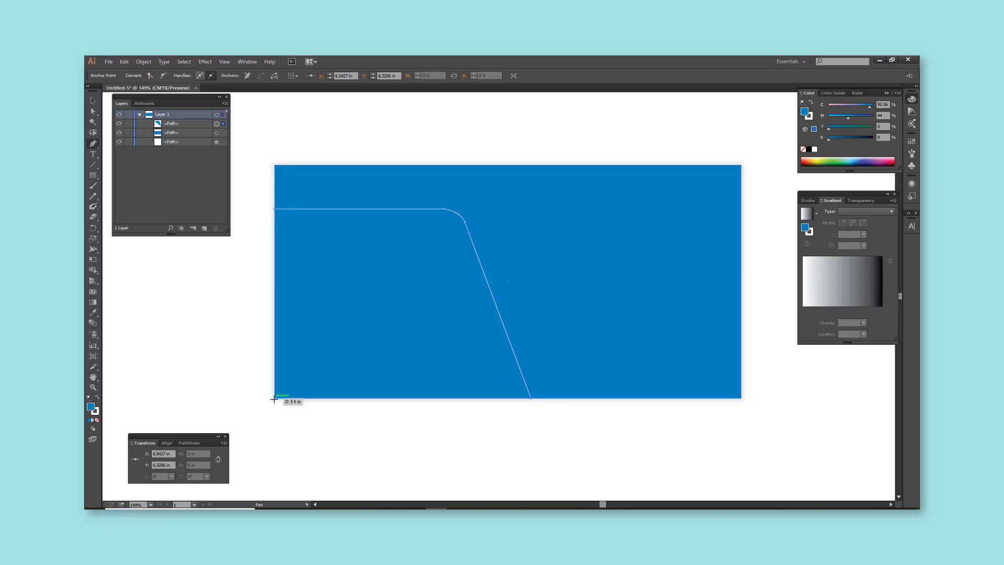
key(shift+x)
key(ctrl+shift+a)
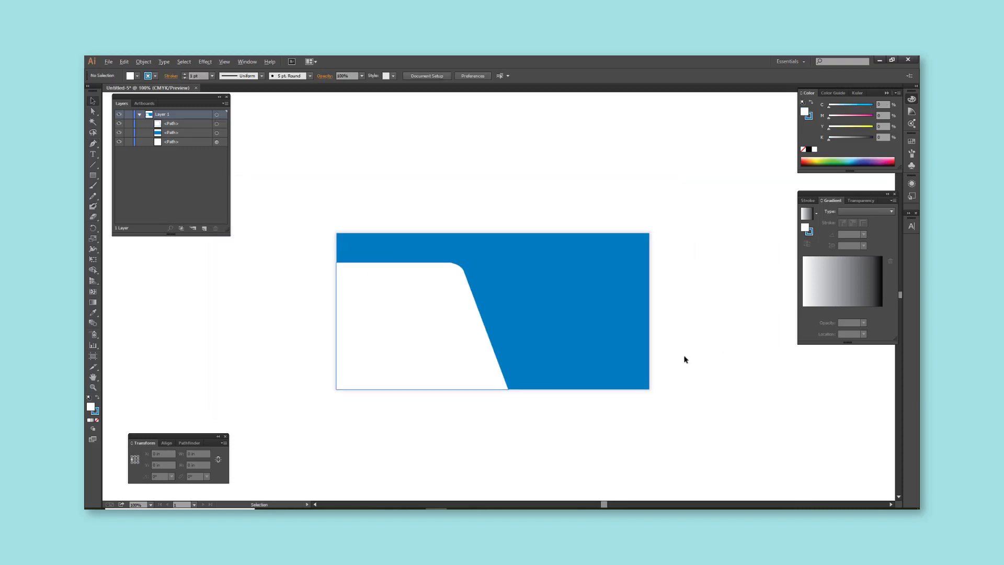
Step: Draw a slanted stripe with a rounded end from the top edge and fill it yellow
click(344, 171)
click(371, 230)
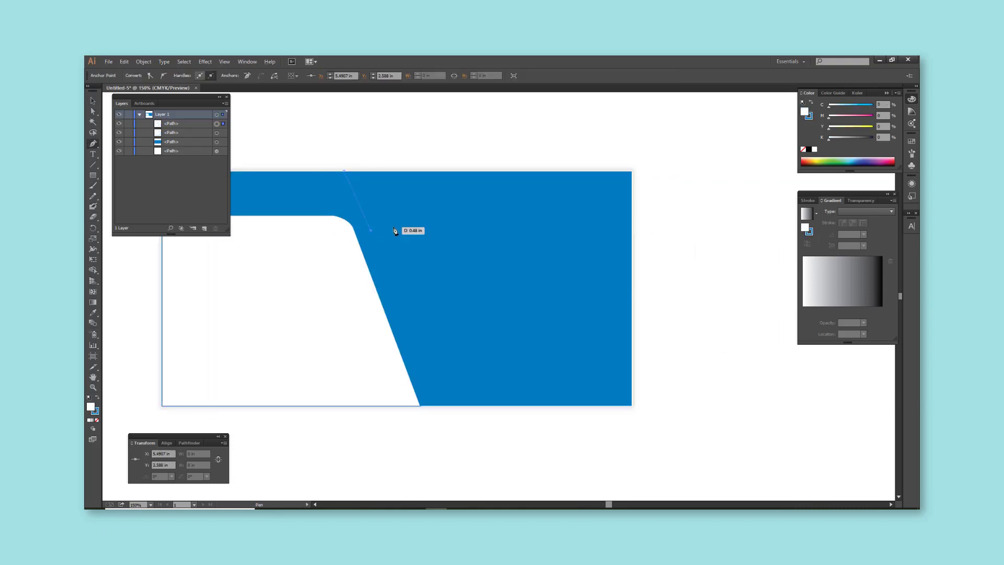
click(369, 170)
click(344, 170)
key(v)
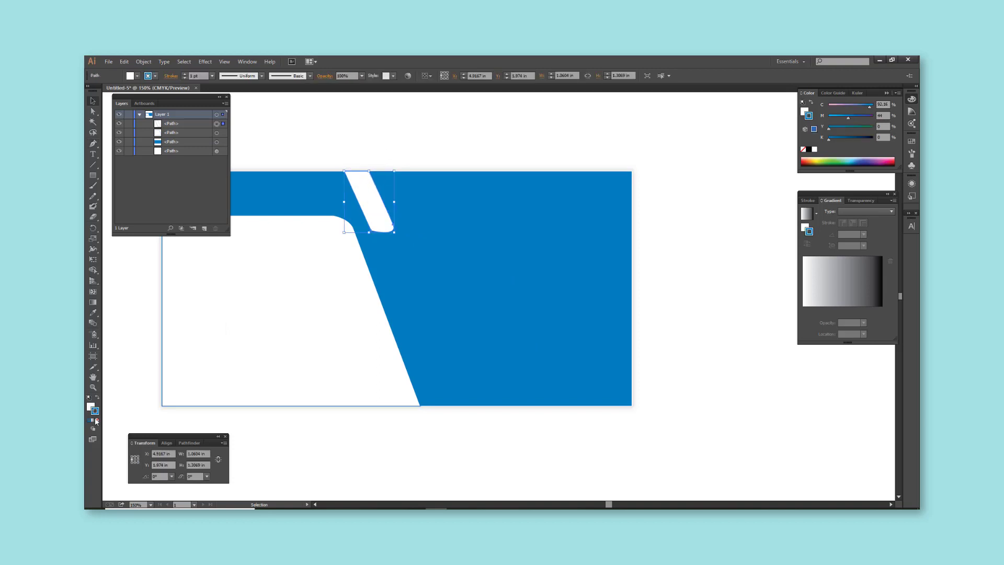
key(ctrl+shift+a)
key(ctrl+minus)
click(381, 220)
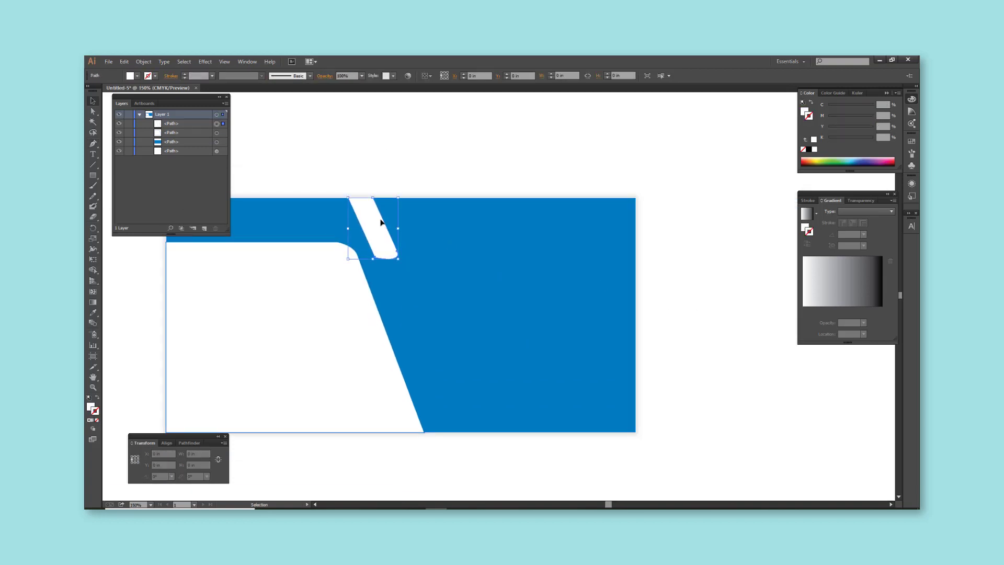
key(Return)
key(ctrl+shift+a)
Step: Draw a thin yellow-stroked line beside the stripe
key(p)
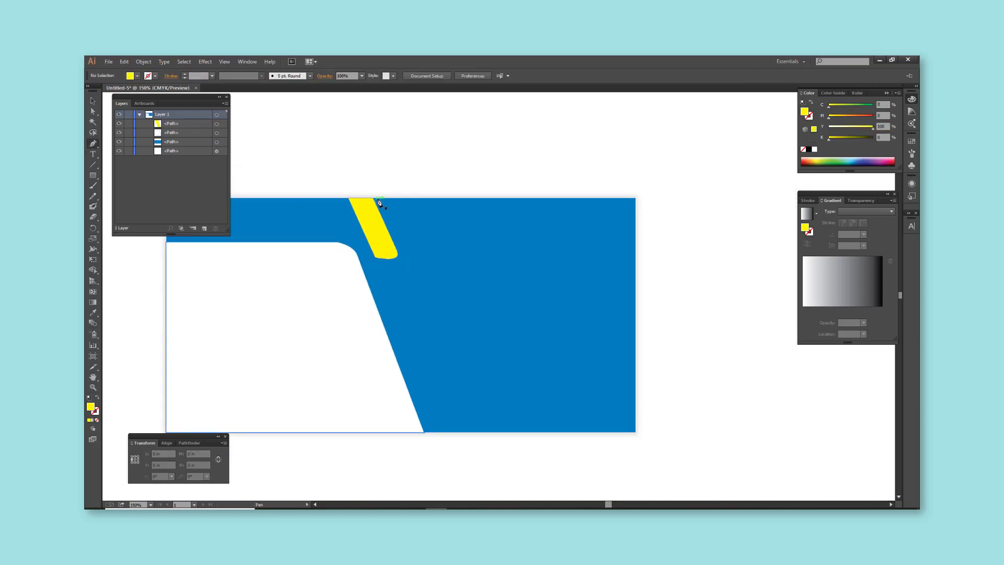
key(shift+x)
click(381, 200)
click(407, 251)
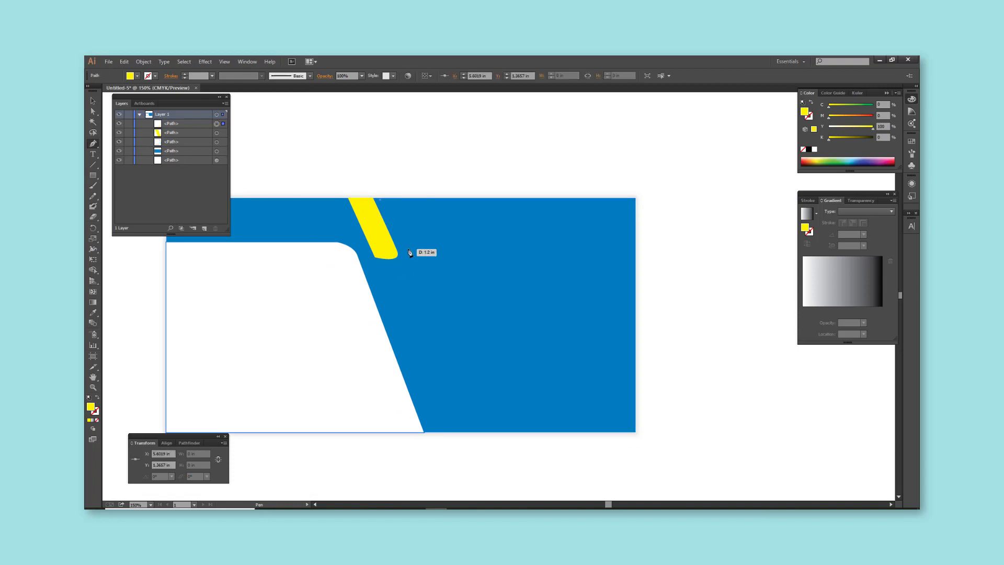
key(v)
key(ctrl+shift+a)
Step: Select individual anchor points on the stripe's end with Direct Selection
key(ctrl+plus)
key(ctrl+plus)
key(ctrl+plus)
key(a)
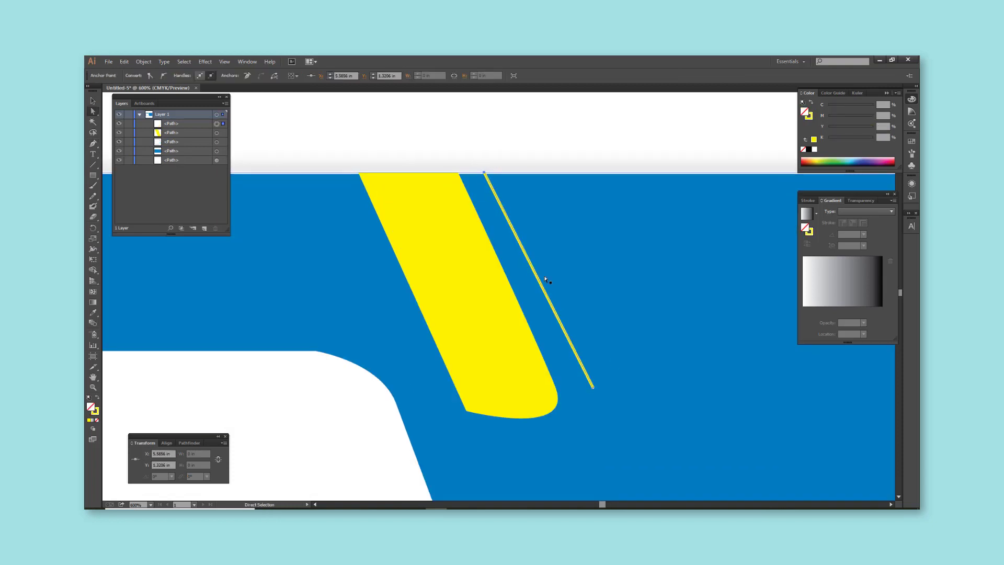
click(481, 416)
scroll(584, 296, down, 3)
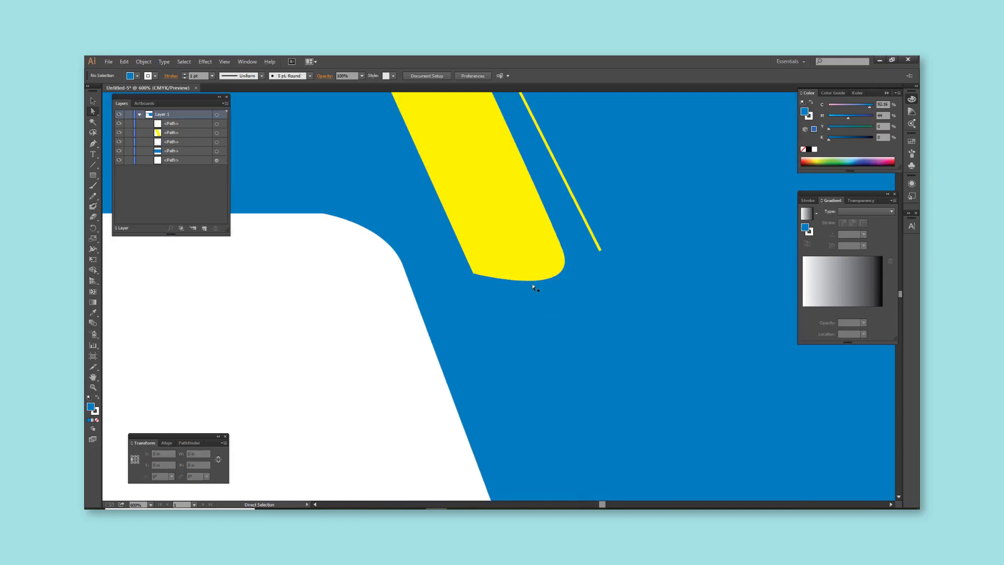
click(584, 306)
key(ctrl+minus)
key(ctrl+minus)
key(ctrl+minus)
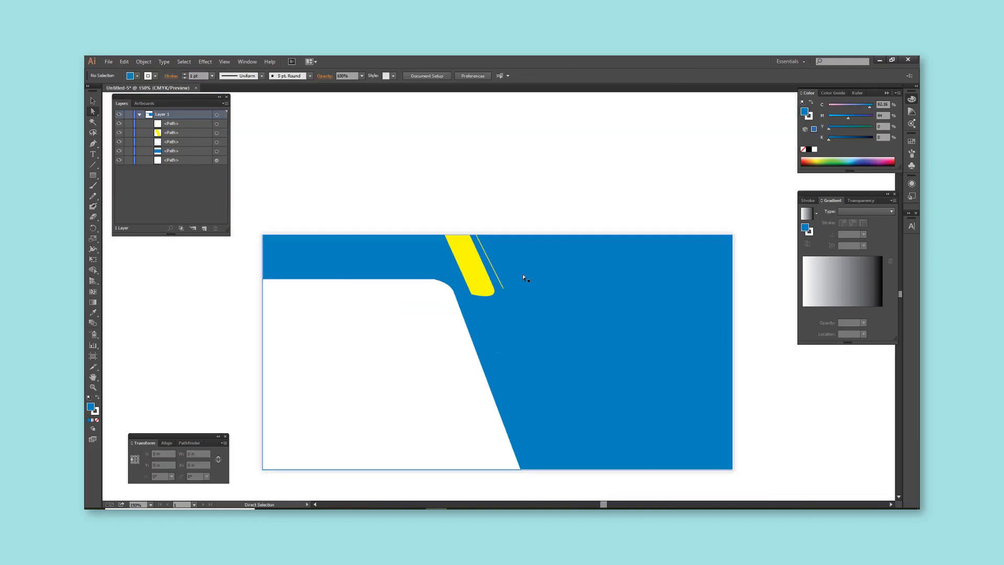
Step: Duplicate the stripe to the lower right and mirror the copy horizontally
drag(458, 226, 527, 353)
right_click(517, 351)
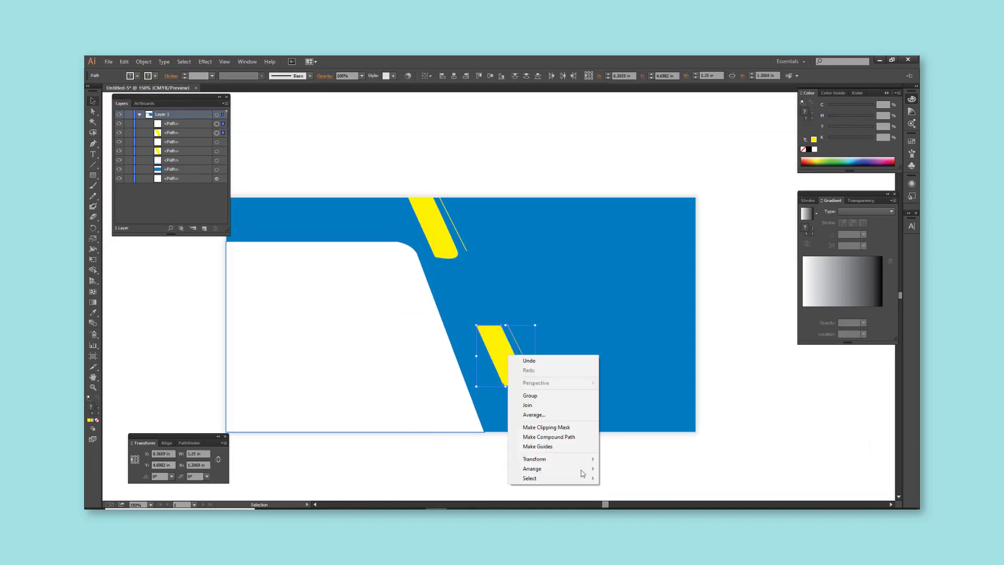
click(627, 419)
key(Return)
drag(548, 400, 548, 400)
Step: Mirror the copied stripe again and move it toward the banner's bottom edge
key(ctrl+plus)
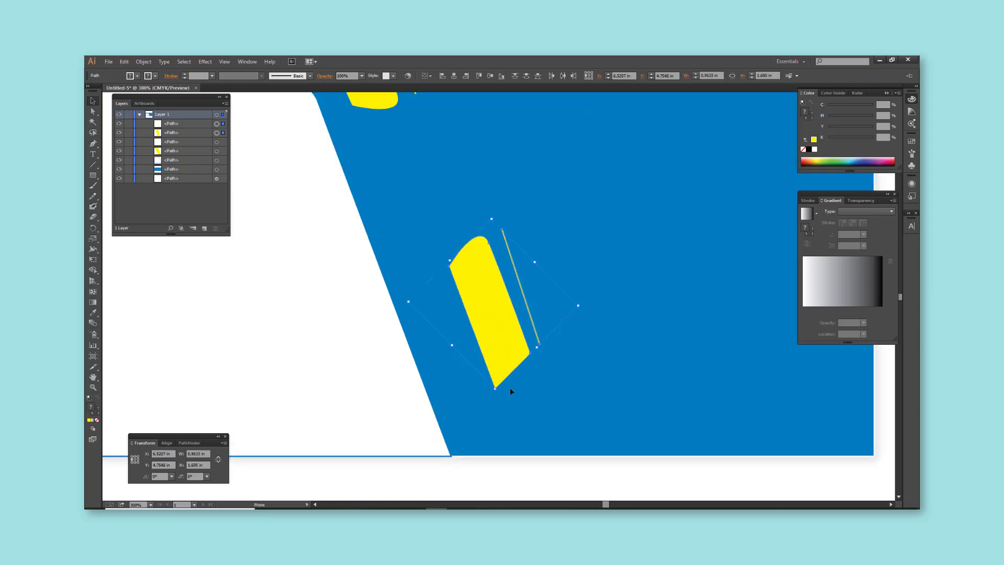
right_click(484, 409)
click(606, 406)
click(511, 318)
right_click(472, 341)
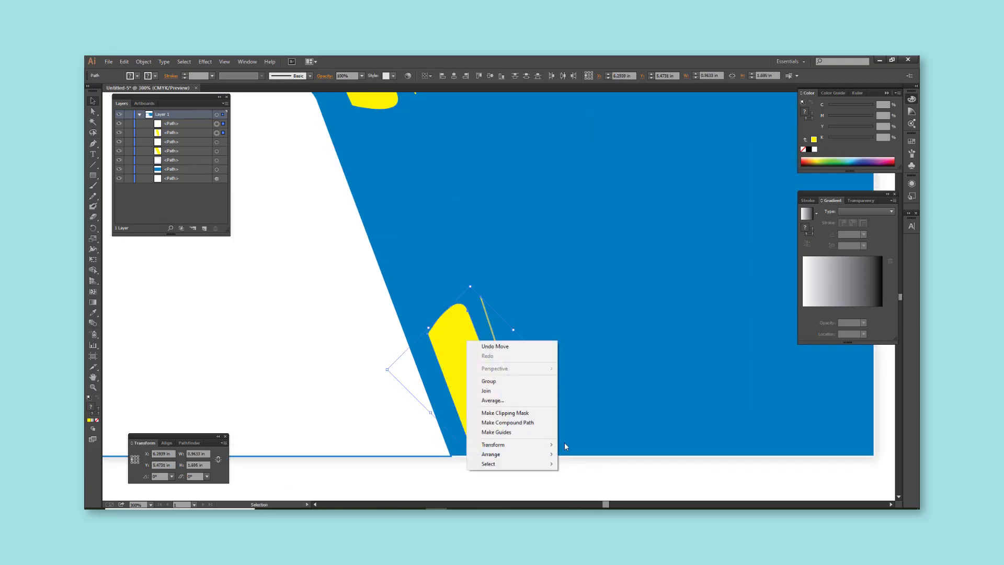
click(575, 409)
key(Return)
drag(569, 358, 565, 454)
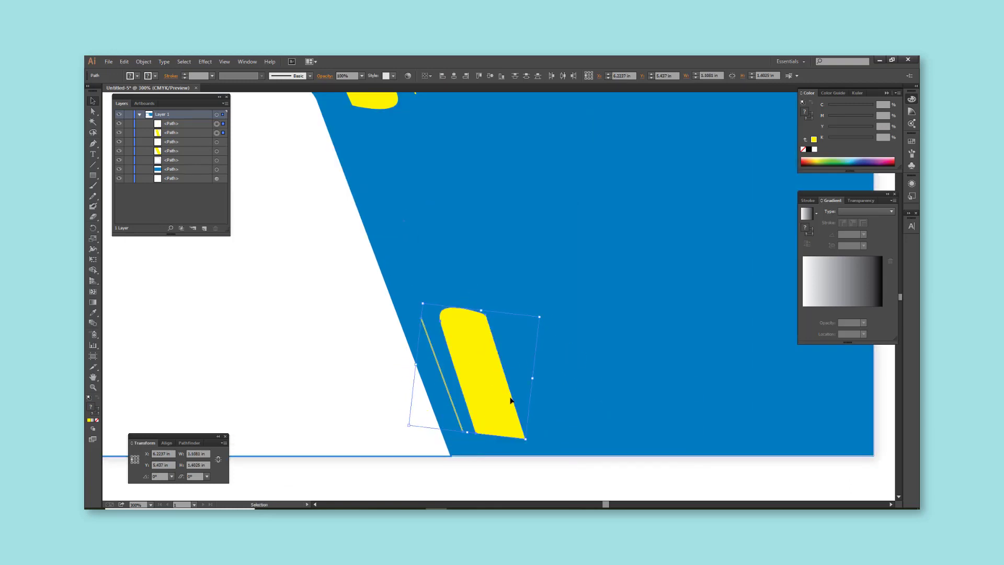
Step: Line the copied stripe's end up with the banner bottom
key(ctrl+plus)
key(ctrl+plus)
key(ctrl+plus)
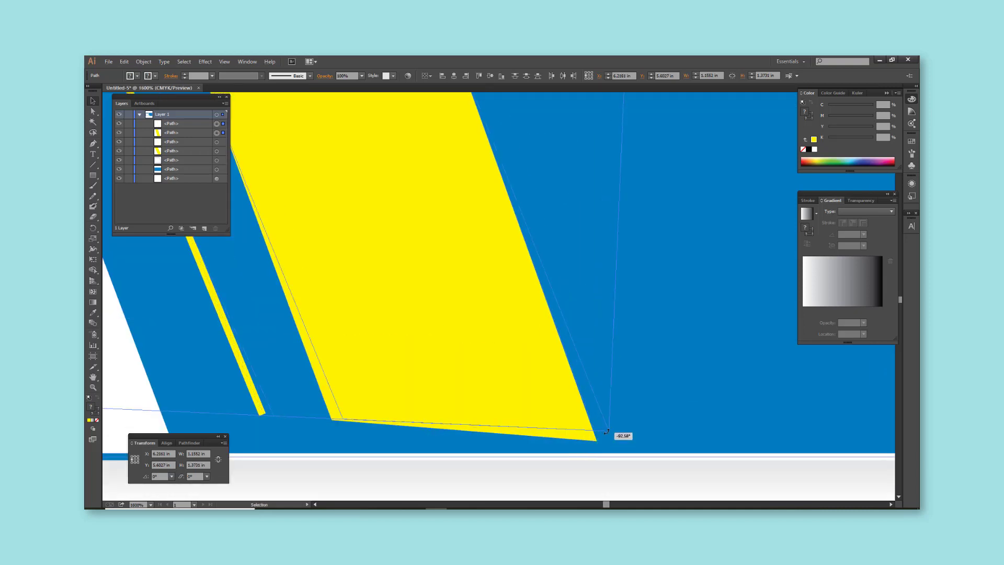
drag(566, 454, 629, 454)
click(632, 457)
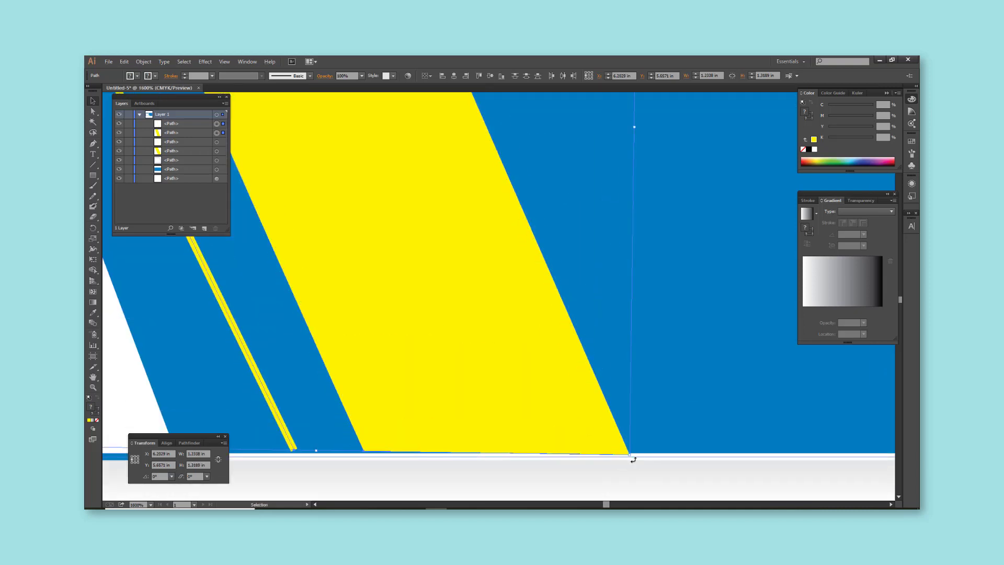
key(ctrl+minus)
key(ctrl+minus)
key(ctrl+minus)
key(ctrl+minus)
key(ctrl+minus)
key(ctrl+minus)
key(ctrl+minus)
Step: Drag the stripes' bottom anchor points down onto the blue shape's bottom edge
key(ctrl+plus)
key(ctrl+plus)
key(ctrl+plus)
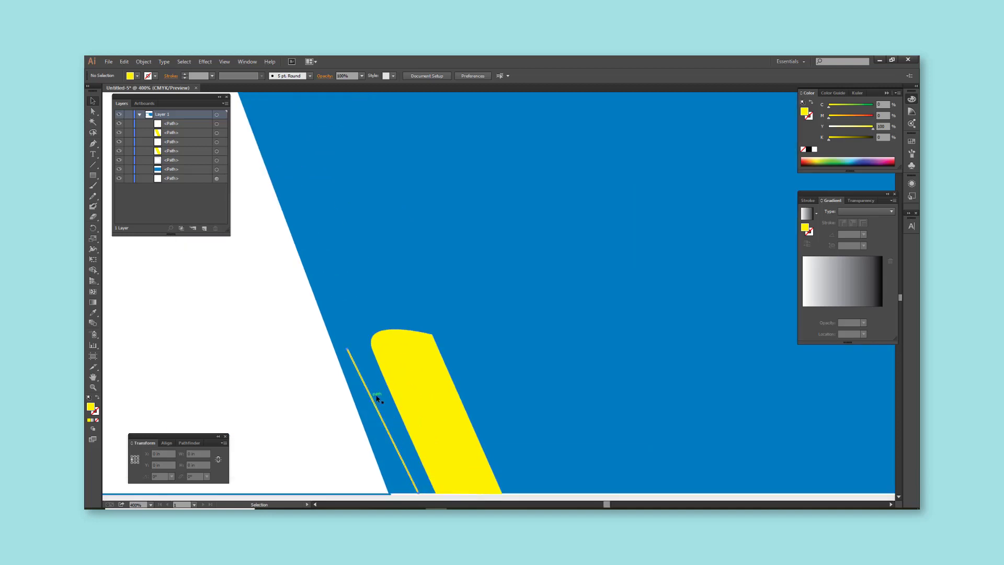
drag(397, 489, 512, 330)
key(ctrl+plus)
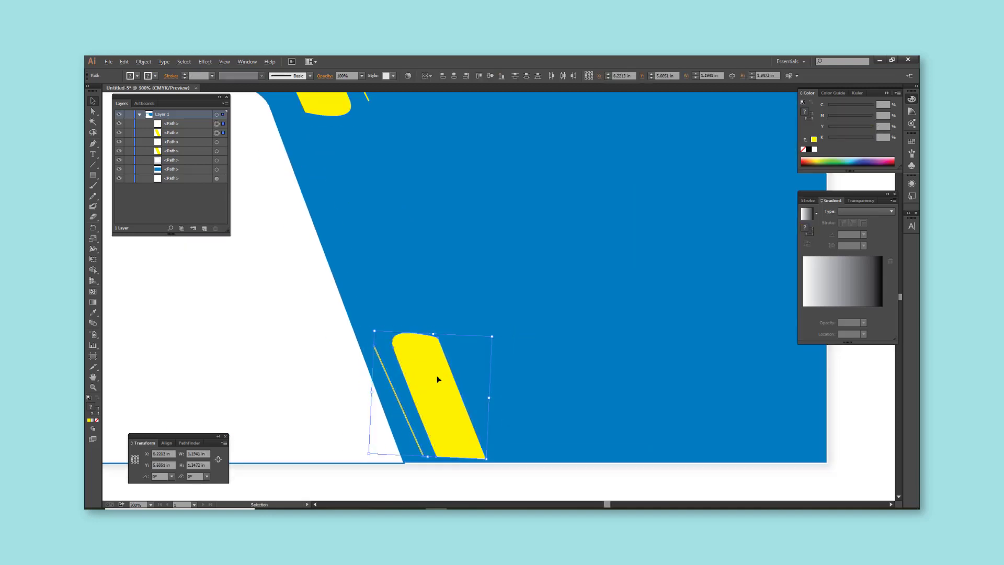
key(ctrl+plus)
key(ctrl+plus)
click(434, 465)
drag(424, 391, 428, 405)
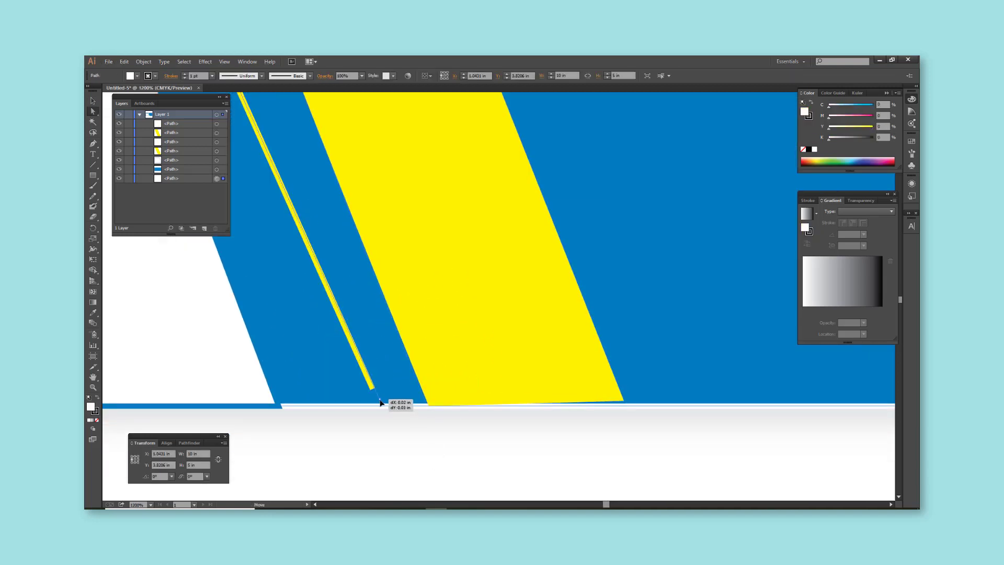
drag(372, 388, 382, 404)
drag(623, 401, 624, 403)
Step: Select the lower stripe and change its fill to white in the Color panel
key(ctrl+minus)
key(ctrl+minus)
key(ctrl+minus)
key(v)
click(111, 420)
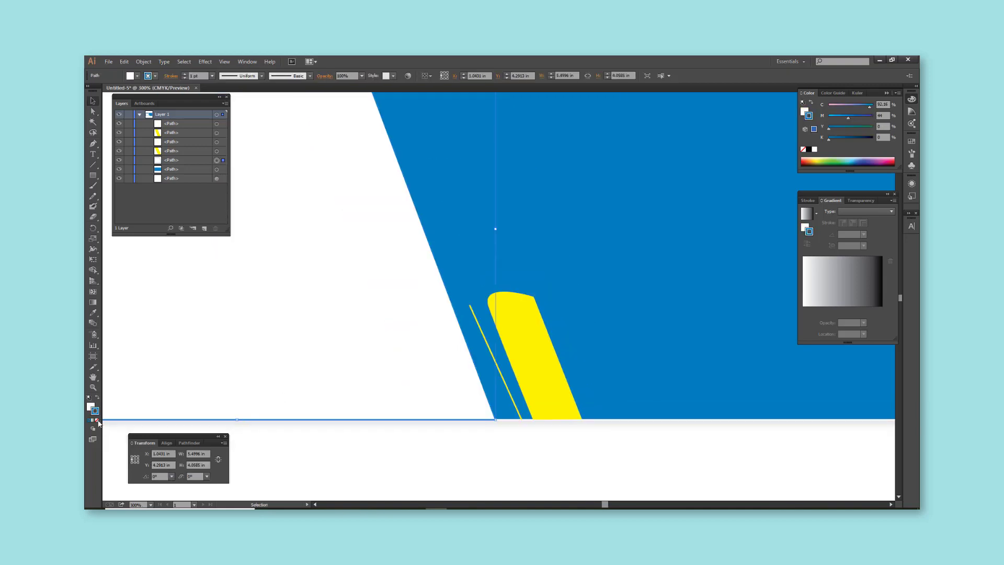
key(ctrl+0)
key(ctrl+plus)
key(ctrl+plus)
key(ctrl+plus)
click(517, 369)
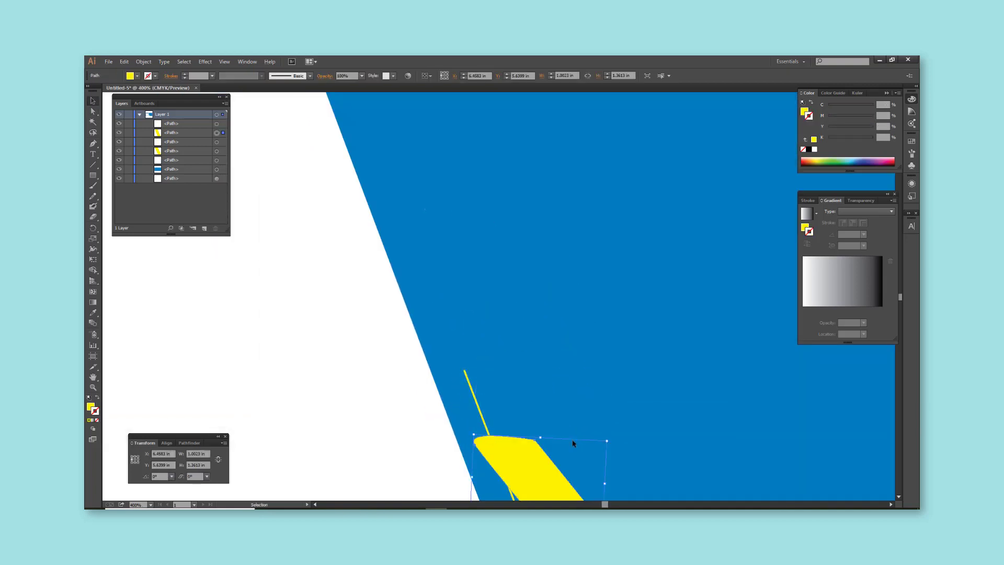
key(ctrl+minus)
key(ctrl+minus)
key(ctrl+minus)
key(ctrl+minus)
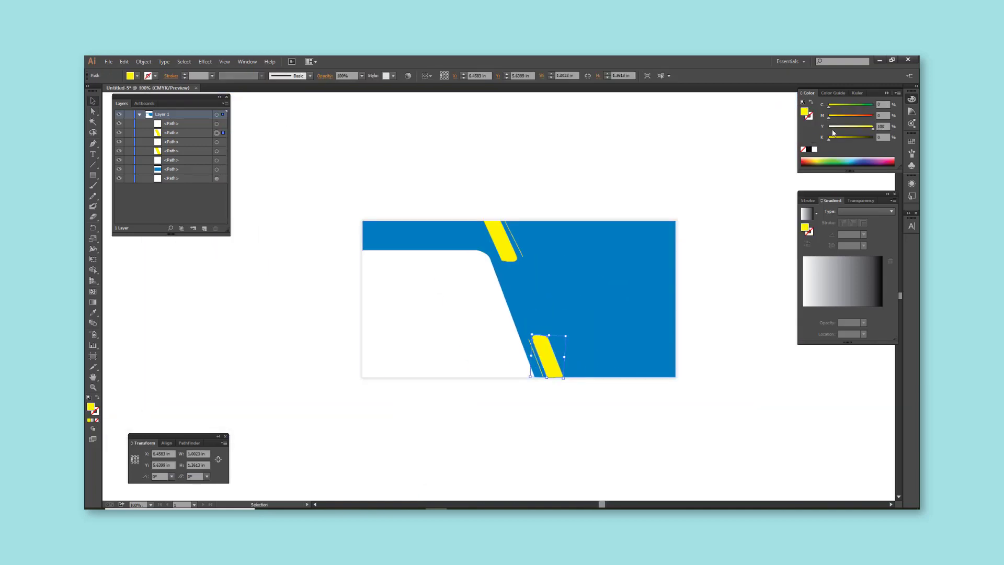
drag(833, 133, 825, 129)
key(ctrl+shift+a)
scroll(674, 305, up, 1)
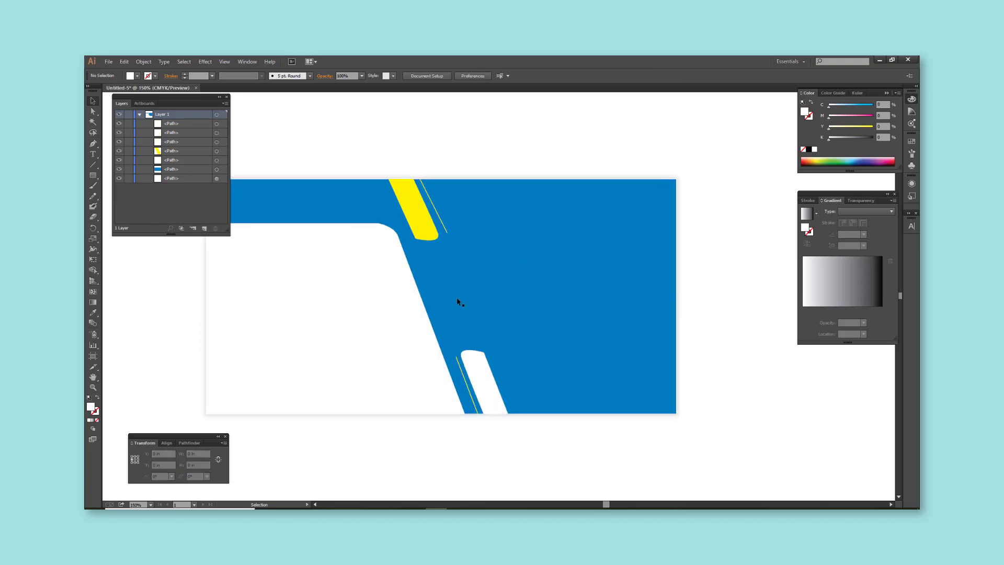
Step: Draw a four-sided angled panel at the bottom right of the banner
key(p)
click(676, 403)
click(541, 404)
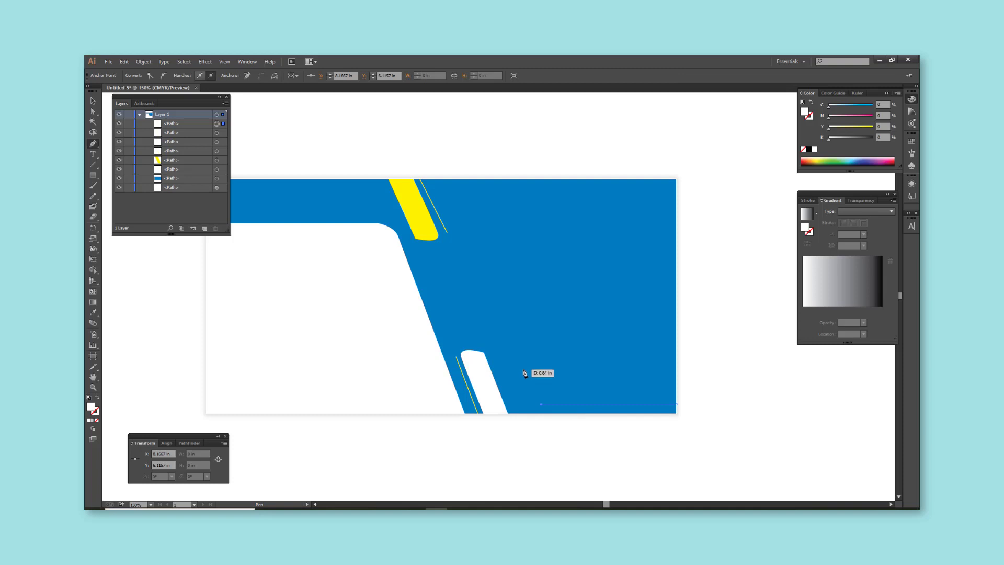
click(521, 365)
click(677, 362)
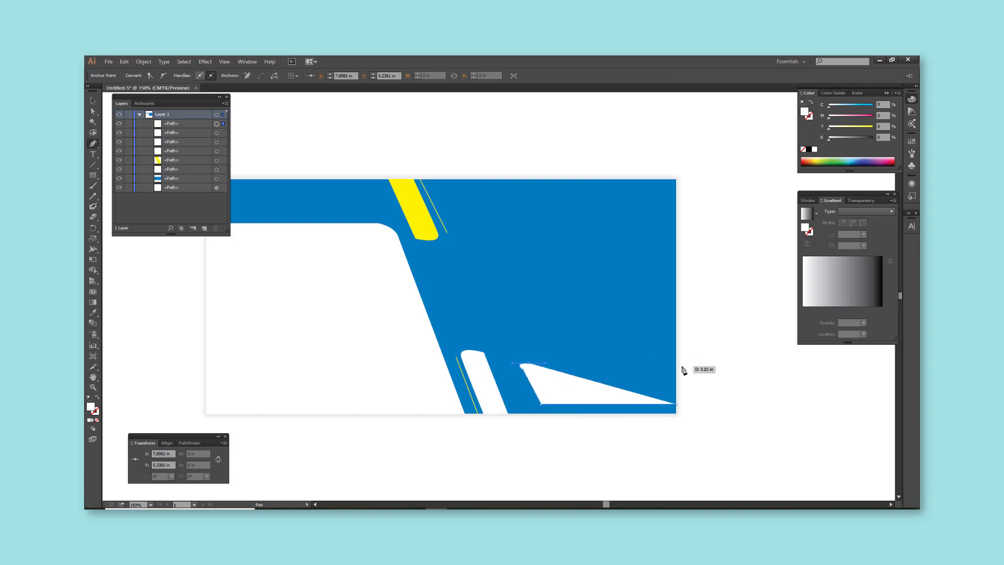
click(699, 425)
drag(688, 372, 722, 420)
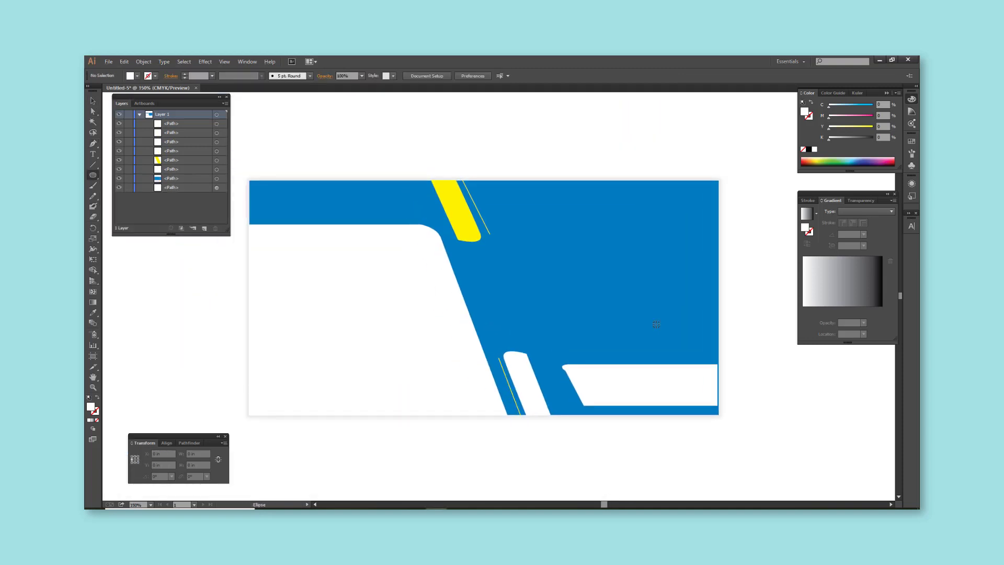
key(ctrl+plus)
key(ctrl+plus)
Step: Alt-drag the blue circle and repeat with Ctrl+D to make four circles
mouse_move(506, 382)
mouse_down()
mouse_move(529, 402)
mouse_move(548, 393)
mouse_up()
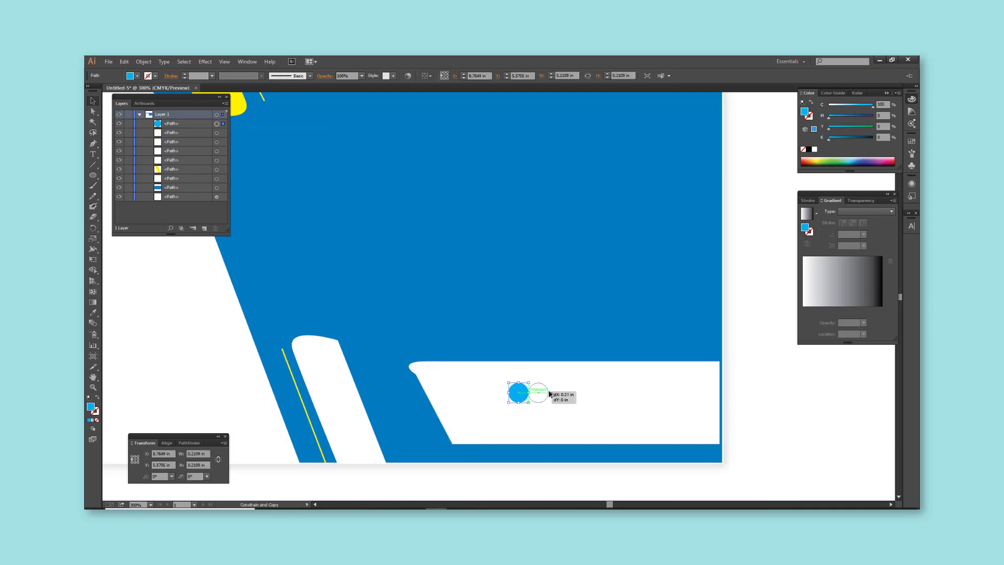
key(ctrl+d)
key(ctrl+d)
click(682, 410)
mouse_move(642, 418)
mouse_down()
mouse_move(511, 393)
mouse_move(587, 392)
mouse_up()
key(i)
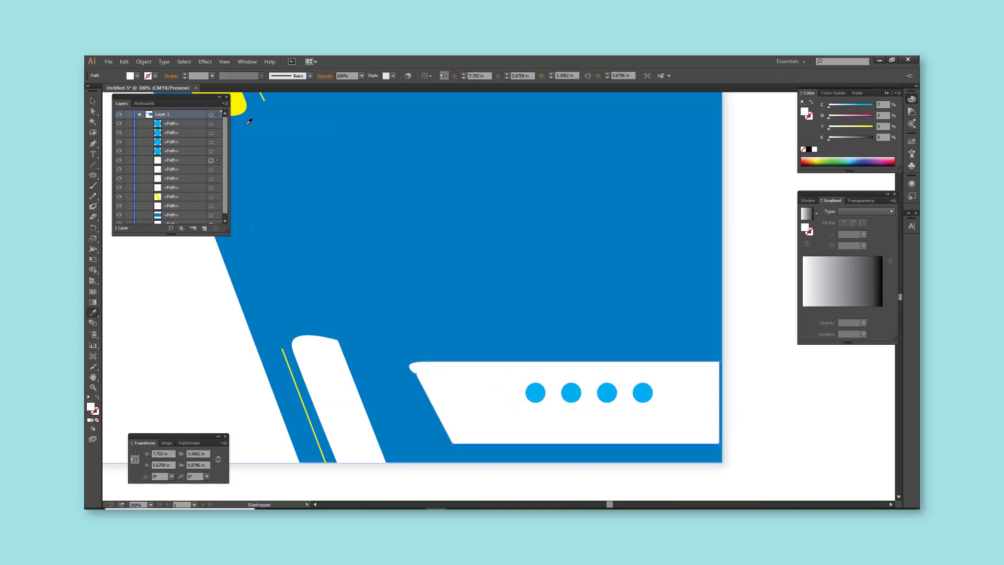
Step: Eyedropper yellow onto the angled bottom-right panel
click(242, 108)
key(v)
click(752, 340)
key(t)
scroll(550, 404, up, 4)
Step: Add an 'f' label on the first circle and delete the three spare circles
click(549, 411)
text(f)
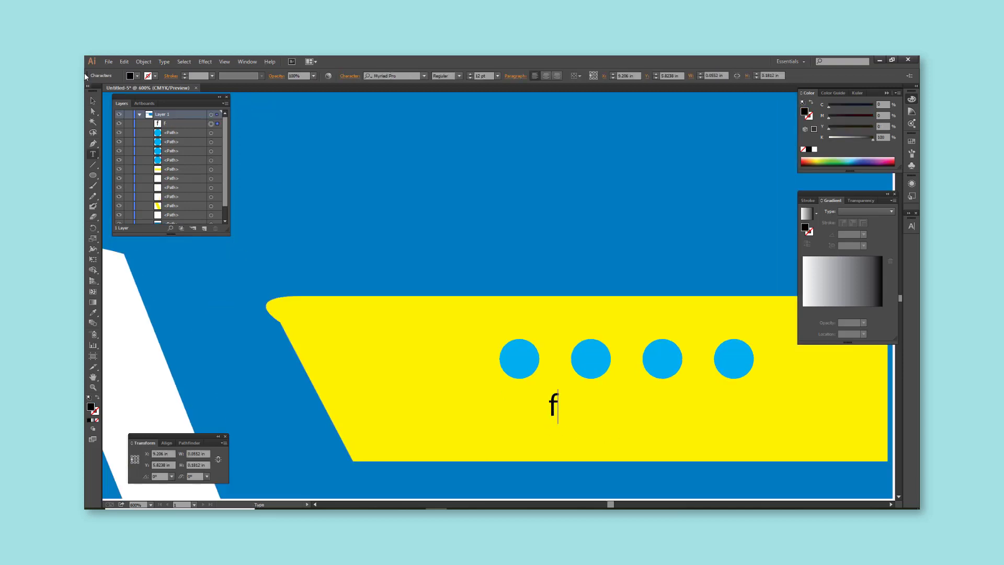
key(Escape)
scroll(512, 341, down, 4)
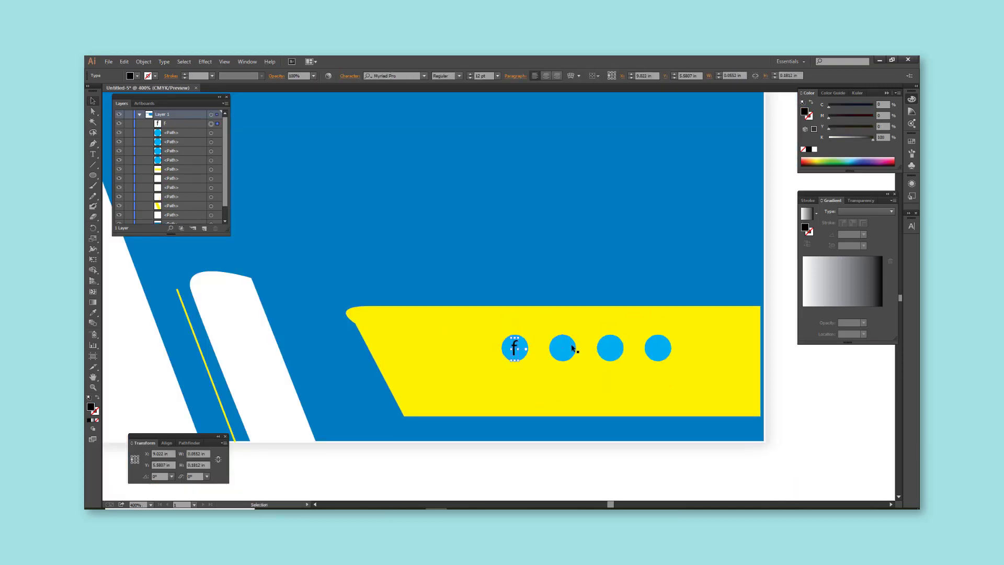
scroll(566, 348, up, 2)
click(566, 348)
key(Delete)
drag(742, 382, 611, 319)
key(Delete)
Step: Duplicate the f icon into four, relabel the second 'in' with a red circle and white letter
drag(494, 348, 560, 347)
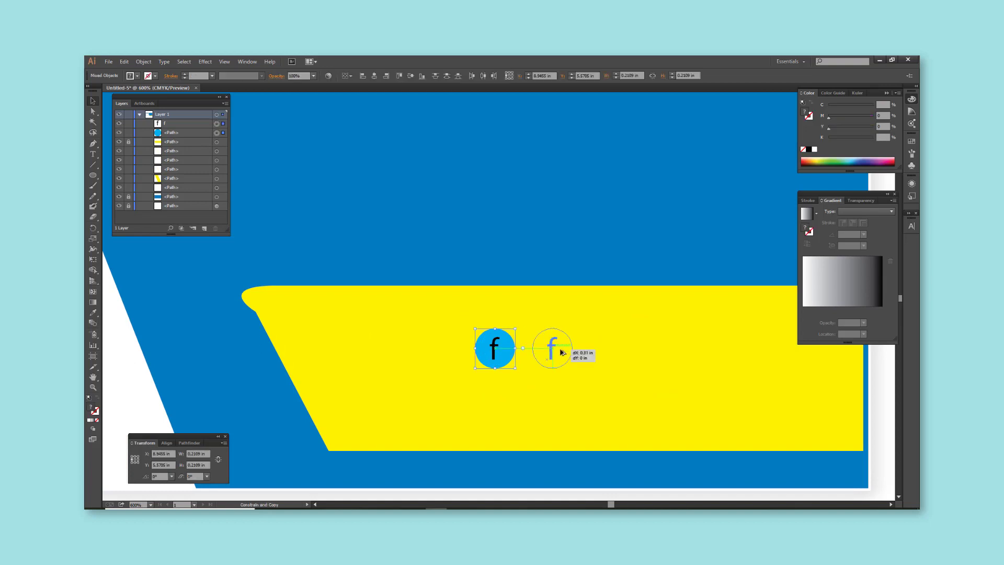
key(ctrl+d)
key(ctrl+d)
double_click(551, 347)
text(in)
scroll(554, 350, up, 2)
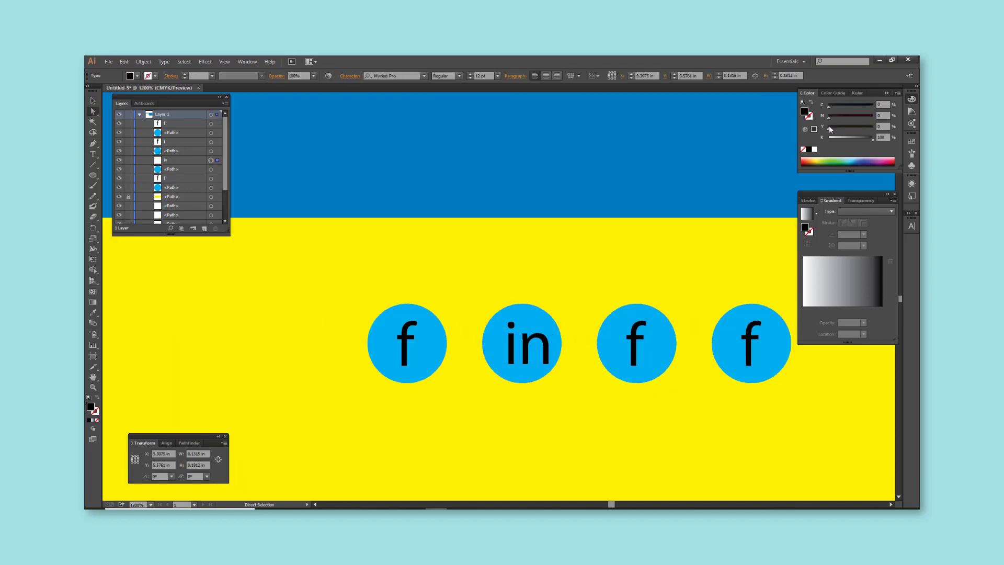
key(ctrl+3)
click(815, 150)
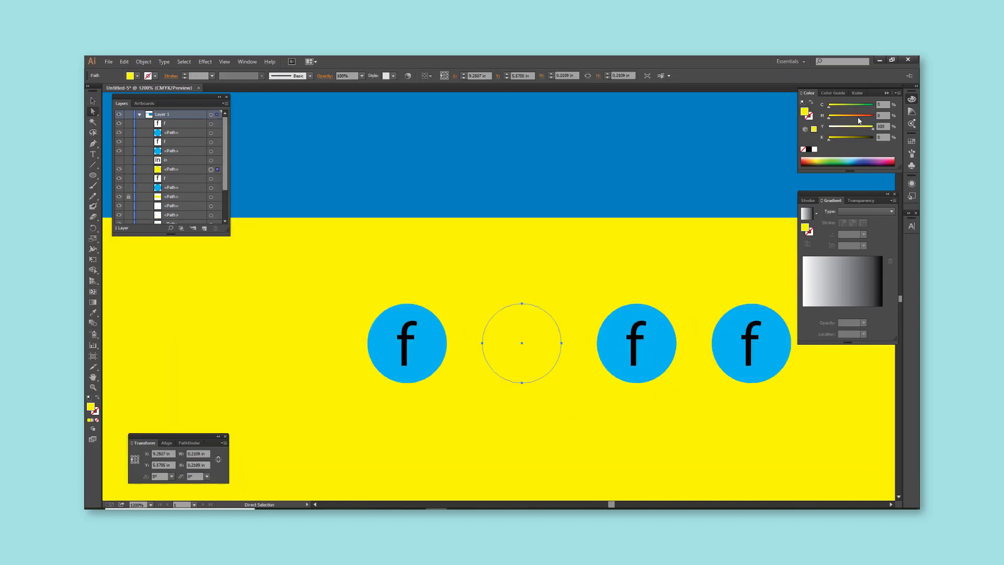
click(554, 381)
Step: Relabel the third icon 't' and make the fourth an orange circle labelled 'w'
double_click(638, 347)
text(t)
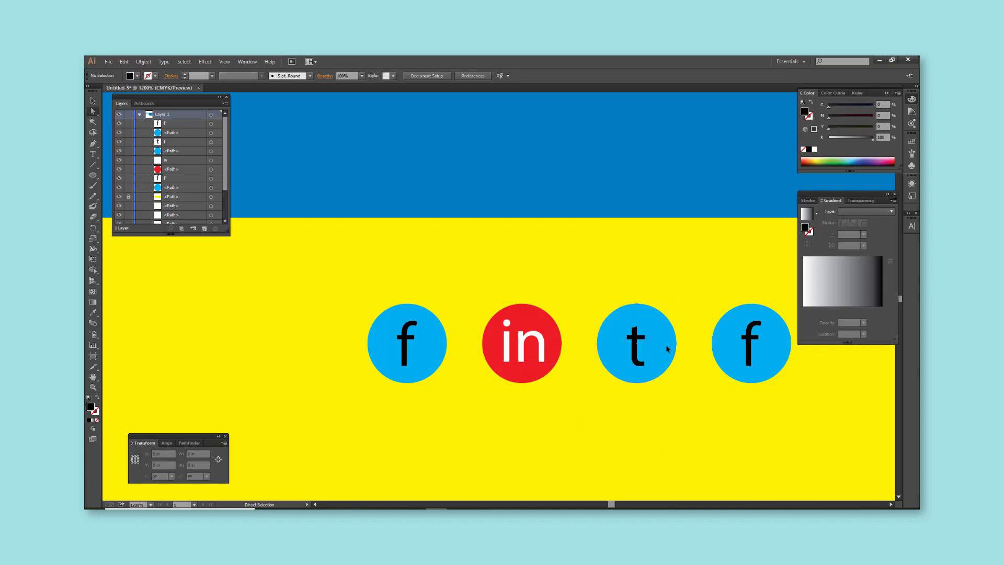
key(ctrl+minus)
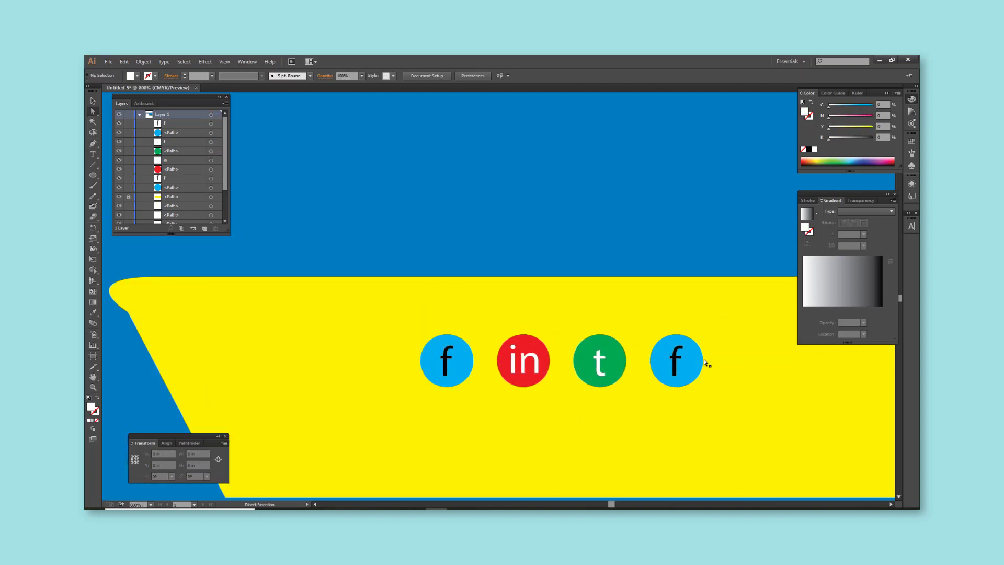
click(701, 358)
mouse_move(829, 128)
mouse_down()
mouse_move(878, 135)
mouse_move(850, 117)
mouse_up()
click(830, 107)
double_click(676, 361)
text(w)
click(715, 401)
key(ctrl+minus)
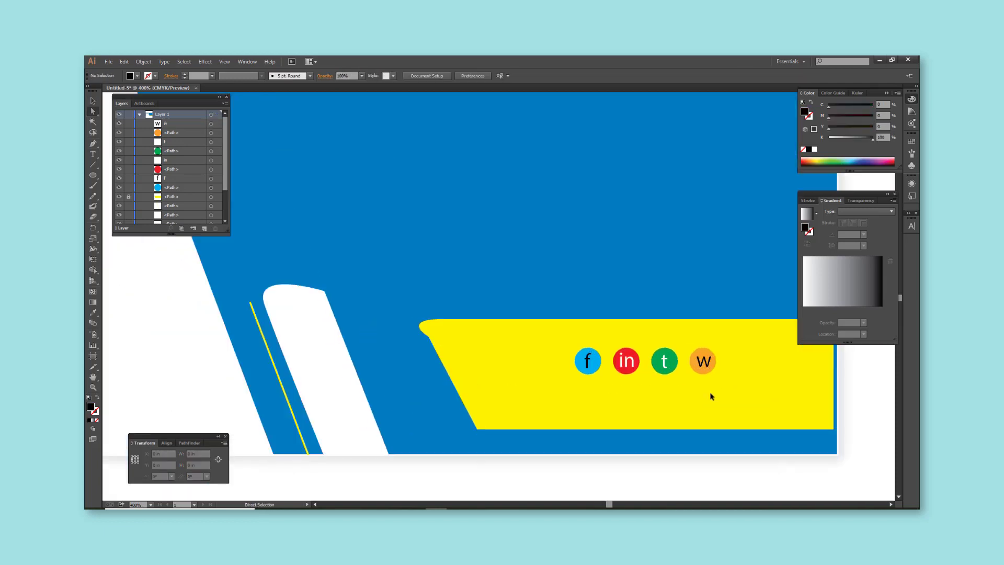
key(t)
click(578, 410)
text(www.xxxxxxxxxxx)
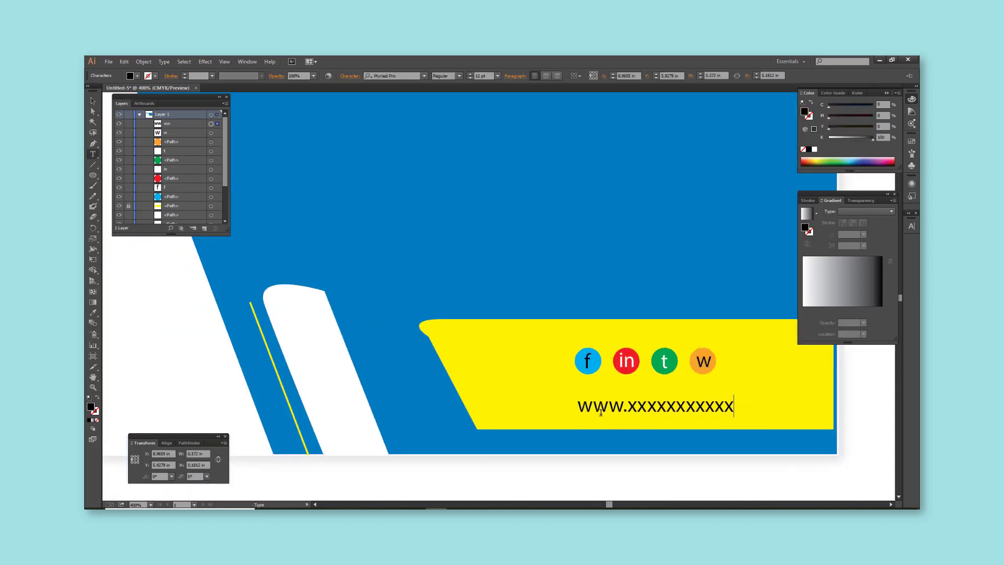
text(m)
key(Escape)
mouse_move(768, 405)
mouse_down()
mouse_move(747, 388)
mouse_move(730, 401)
mouse_up()
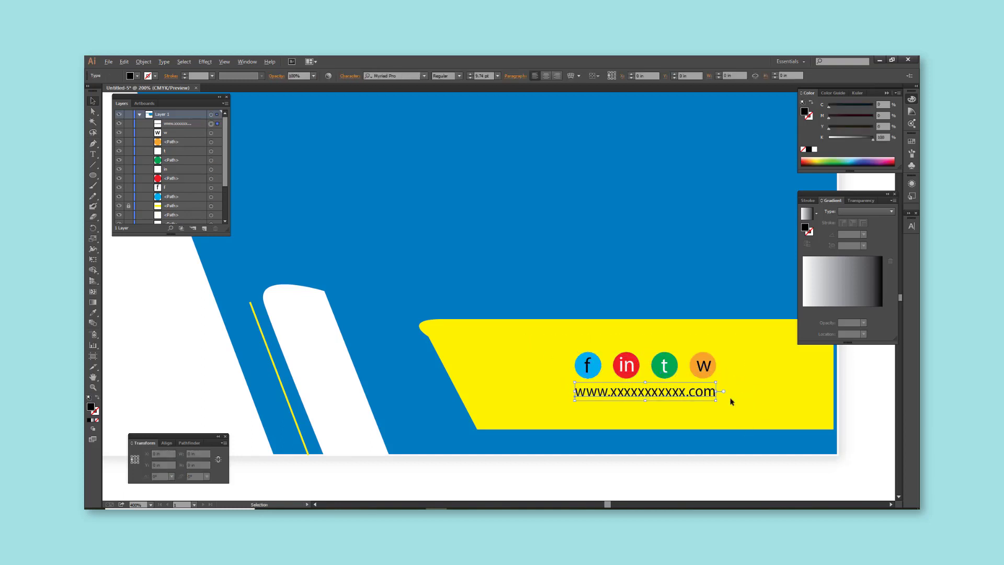
key(ctrl+0)
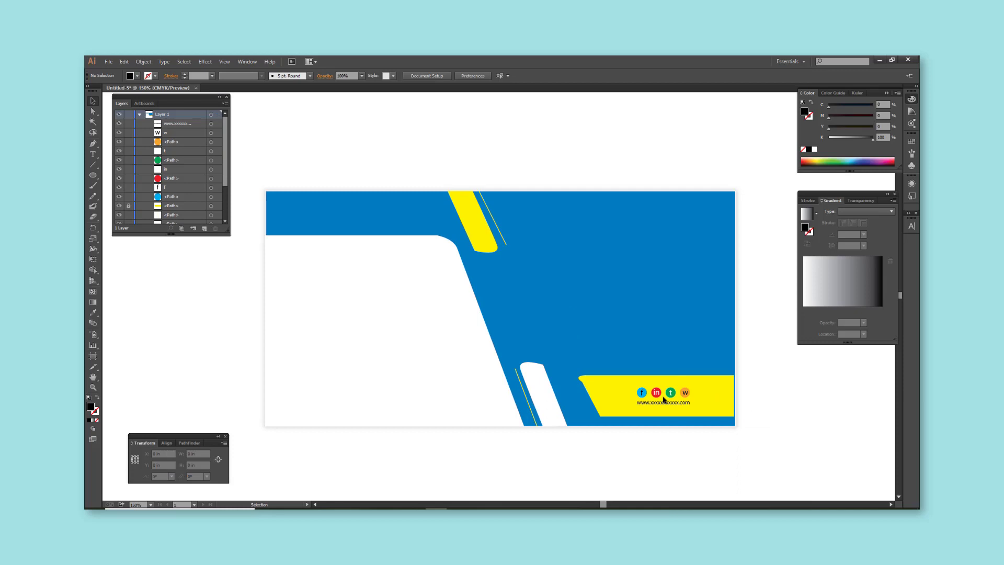
alt+drag(659, 403, 585, 281)
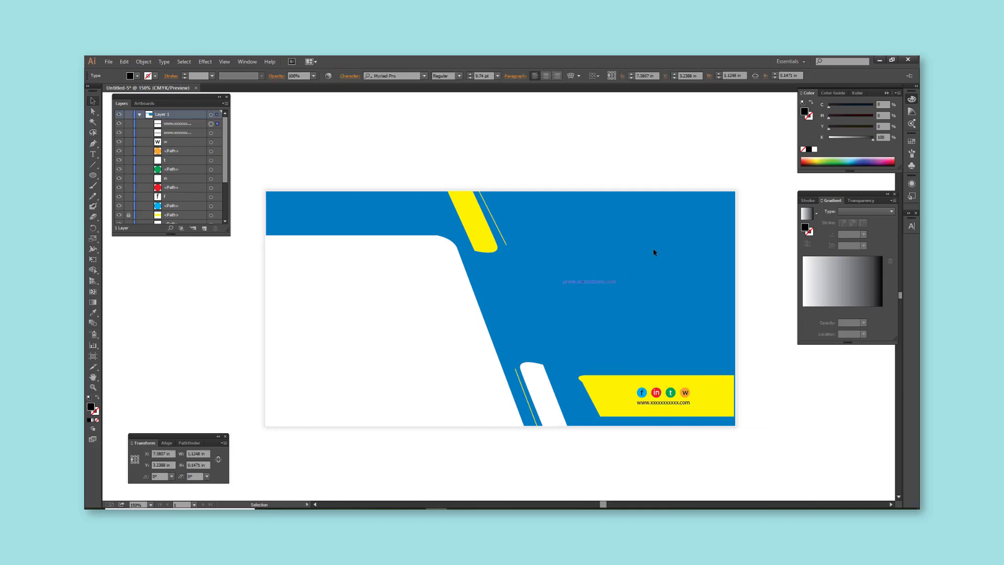
Step: Retype the copied text as two lines: YOUR and REAL ESTATE BUSINESS
double_click(611, 281)
key(ctrl+a)
text(you)
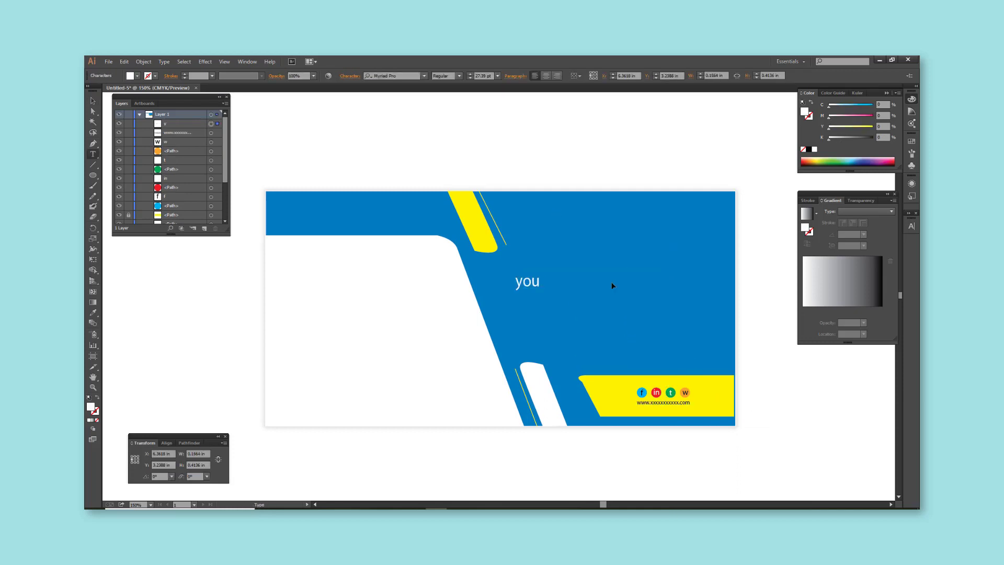
text(r)
key(BackSpace)
key(BackSpace)
key(BackSpace)
text(YOUR)
key(Return)
text(REAL)
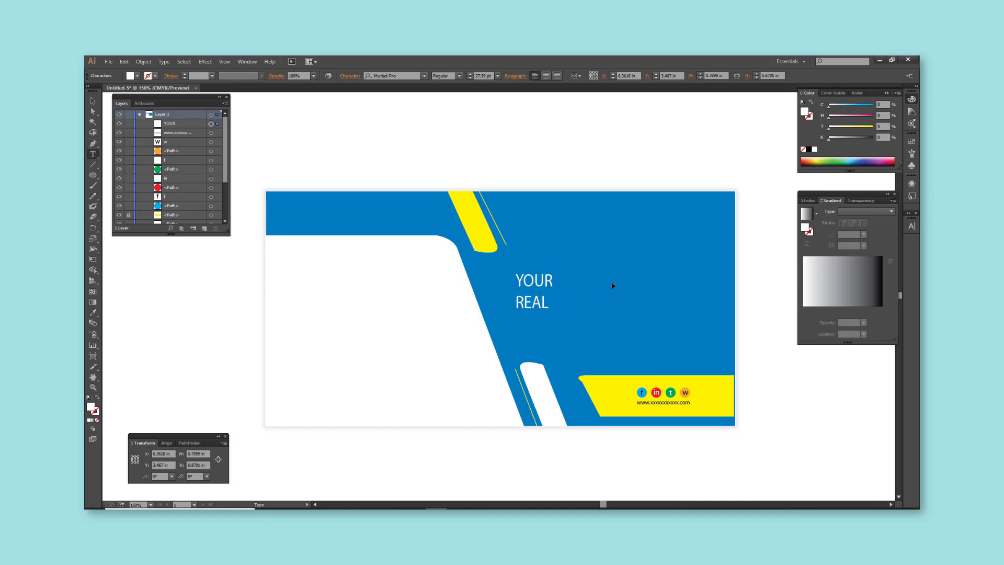
text( ESTATE BUSINESS)
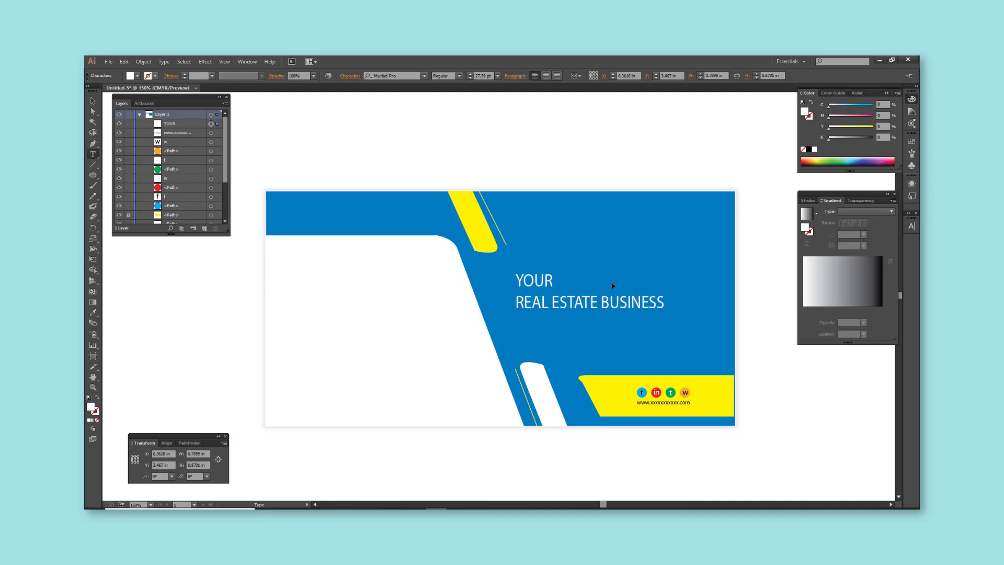
key(Escape)
Step: Make REAL ESTATE BUSINESS its own bold, enlarged text object placed below YOUR
triple_click(590, 302)
key(ctrl+x)
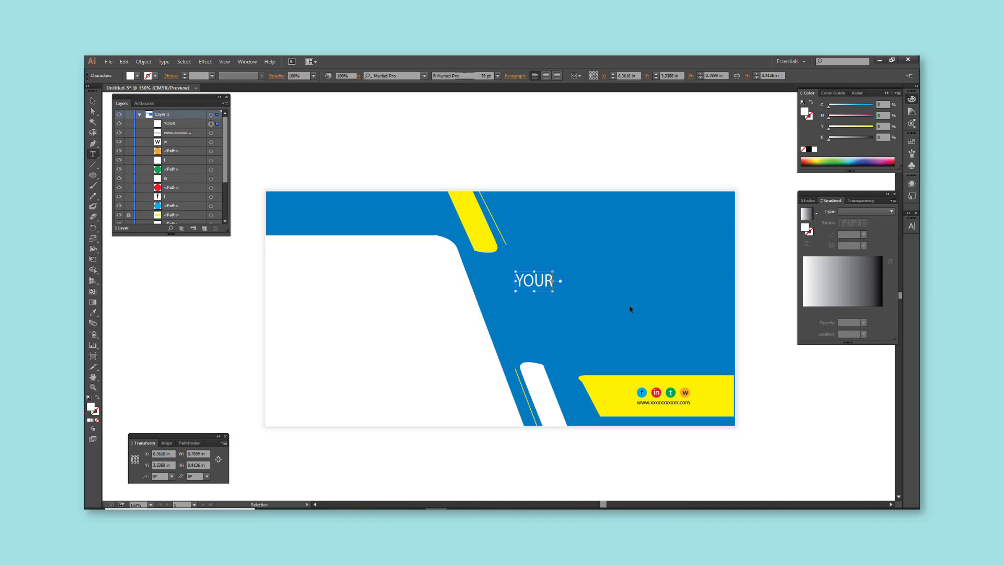
key(Escape)
key(ctrl+v)
drag(565, 303, 716, 294)
click(459, 76)
mouse_move(544, 246)
mouse_down()
mouse_move(525, 267)
mouse_move(520, 313)
mouse_up()
Step: Add the pale yellow tagline FIND THE BESTHOME FOR YOU beneath the headline
click(887, 161)
key(ctrl+shift+a)
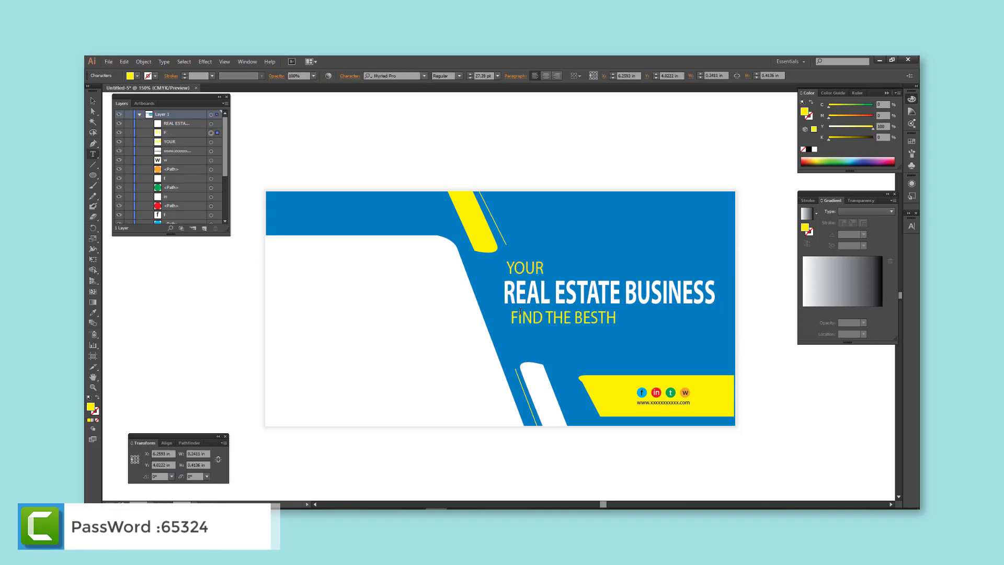
key(Escape)
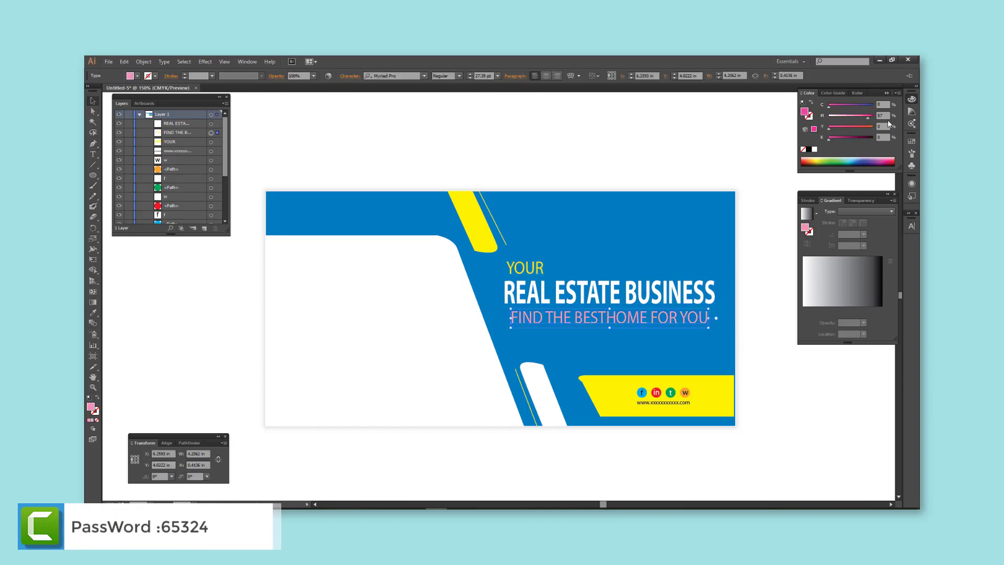
key(ctrl+plus)
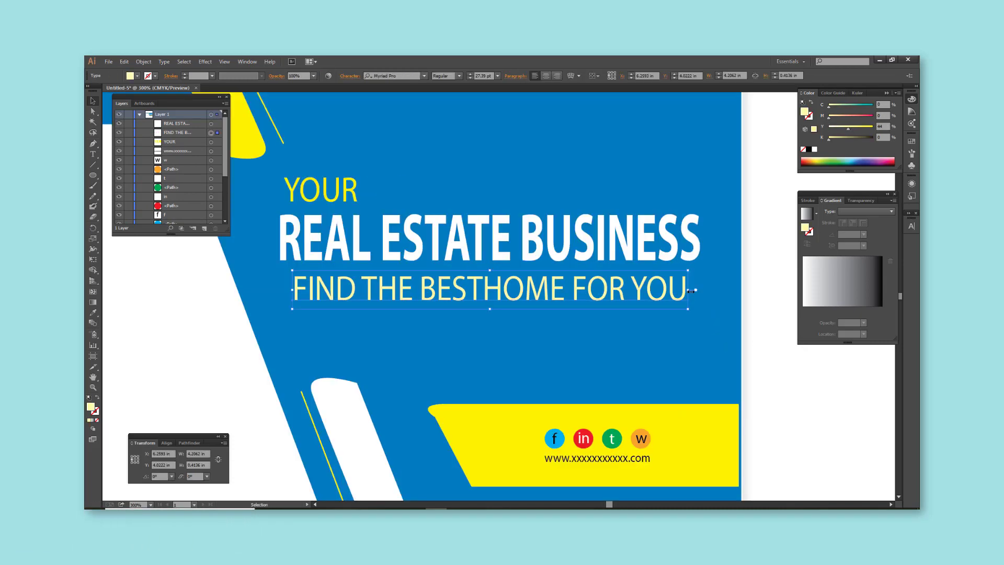
key(ctrl+shift+a)
key(ctrl+minus)
key(ctrl+plus)
Step: Draw the house outline with the Pen tool at the banner's top-right
drag(619, 277, 634, 277)
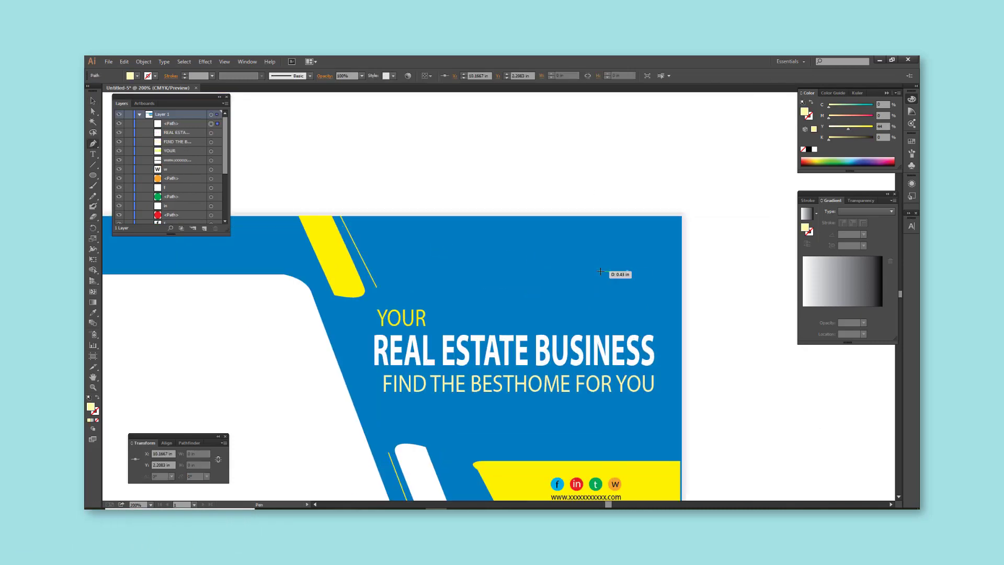
key(ctrl+plus)
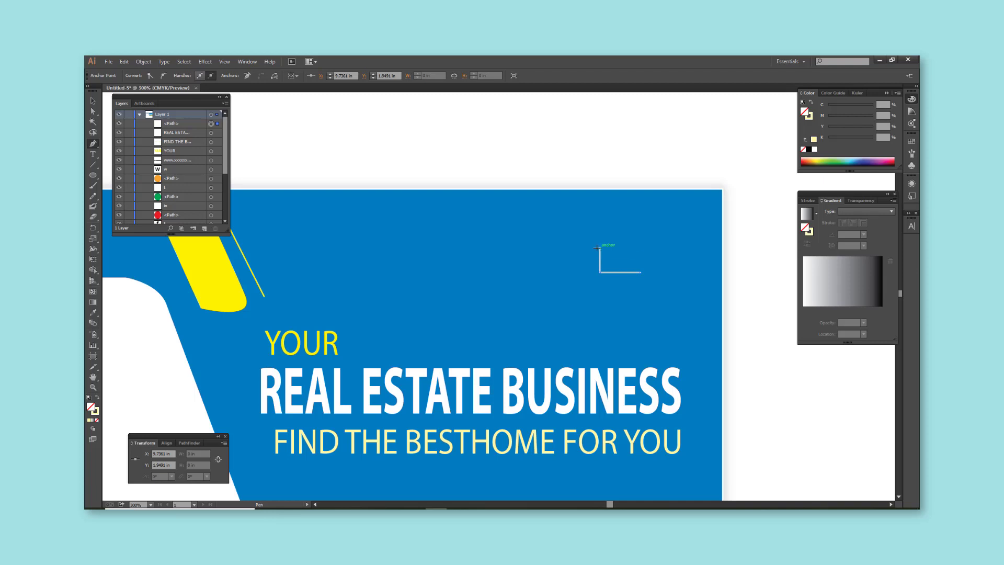
click(623, 218)
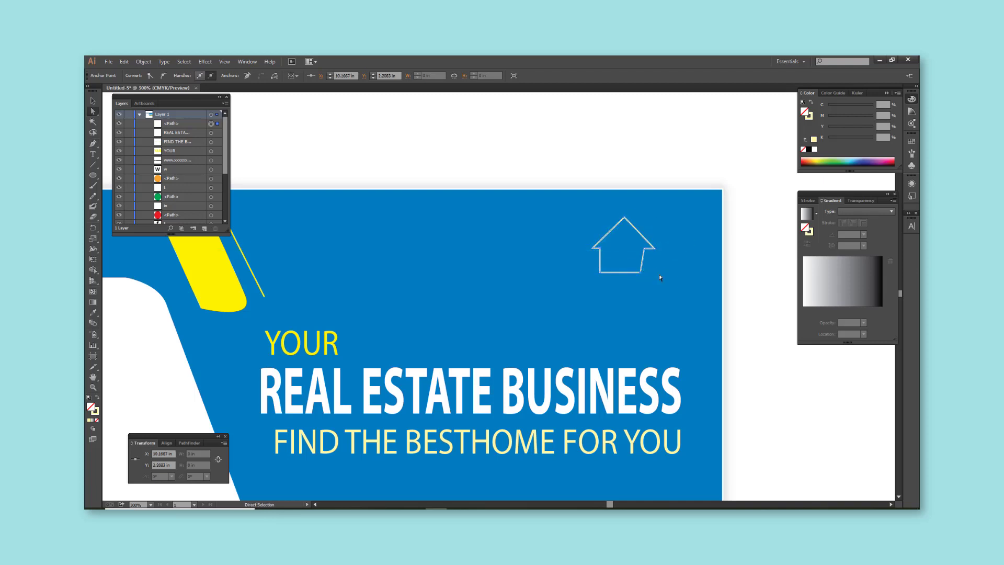
scroll(659, 277, up, 4)
key(ctrl+shift+a)
Step: Add a door rectangle inside the house, filled with the background's blue
key(m)
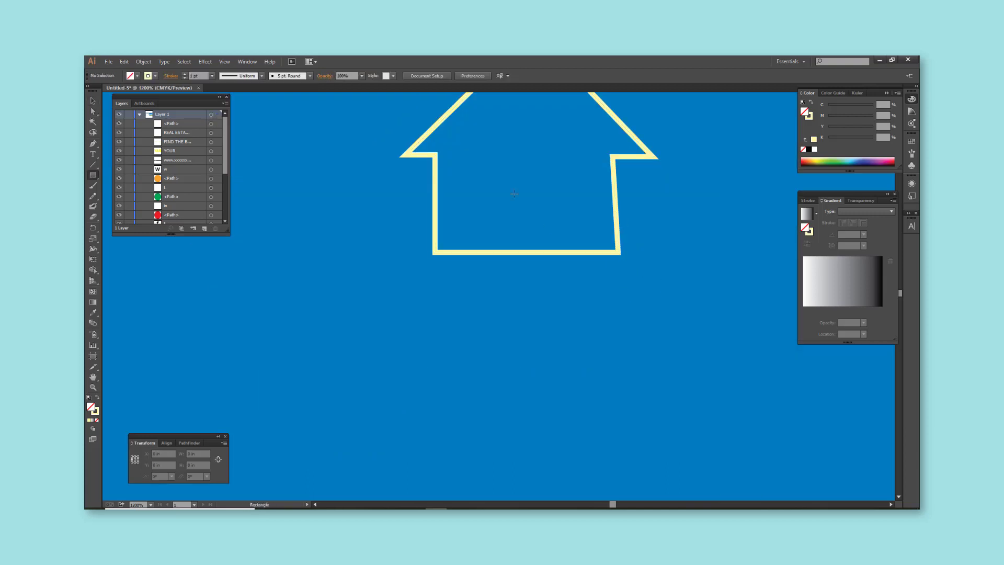
drag(513, 193, 544, 251)
key(ctrl+minus)
key(ctrl+minus)
key(i)
click(638, 348)
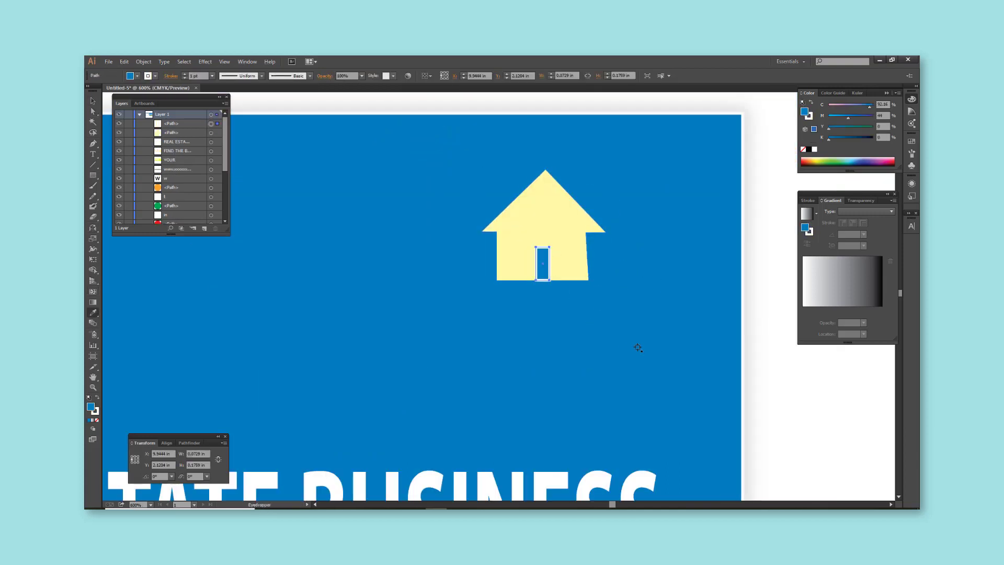
key(v)
Step: Add a thin chimney on the roof, filled with the house's pale yellow
key(ctrl+shift+a)
scroll(555, 236, up, 1)
scroll(584, 188, up, 1)
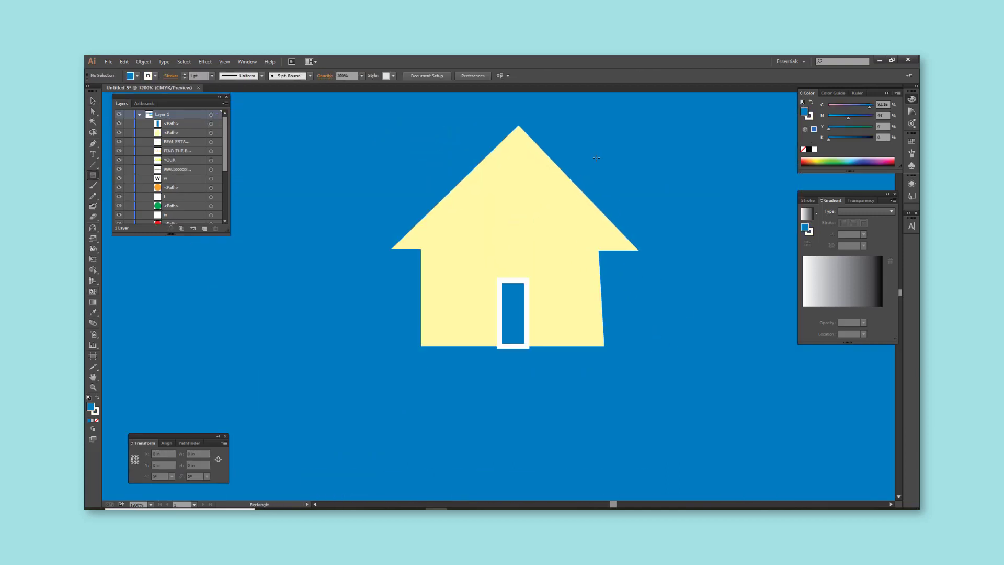
drag(591, 145, 606, 220)
key(v)
key(i)
click(579, 184)
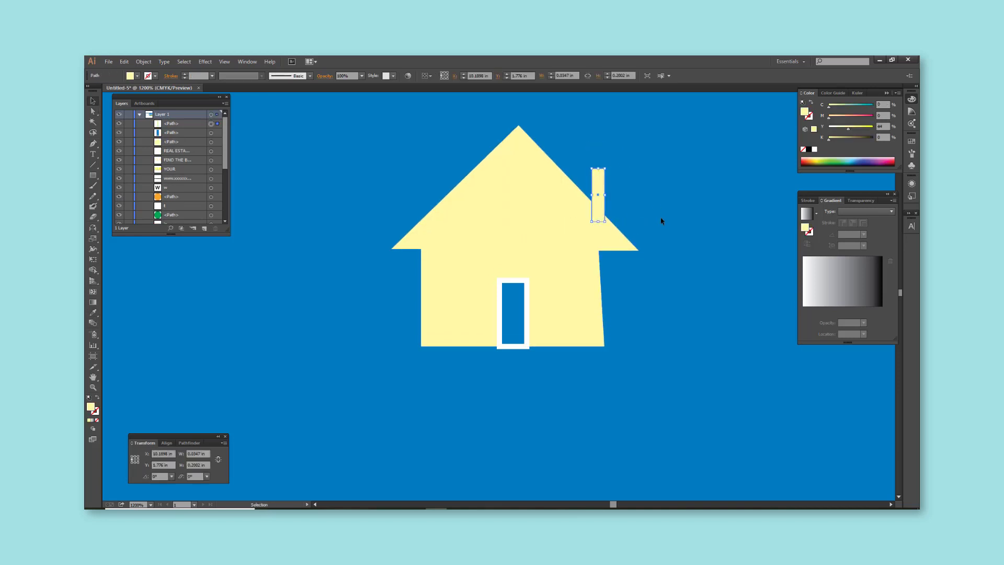
key(v)
click(635, 227)
Step: Place the word LOGO beneath the house and colour it white
scroll(601, 371, down, 2)
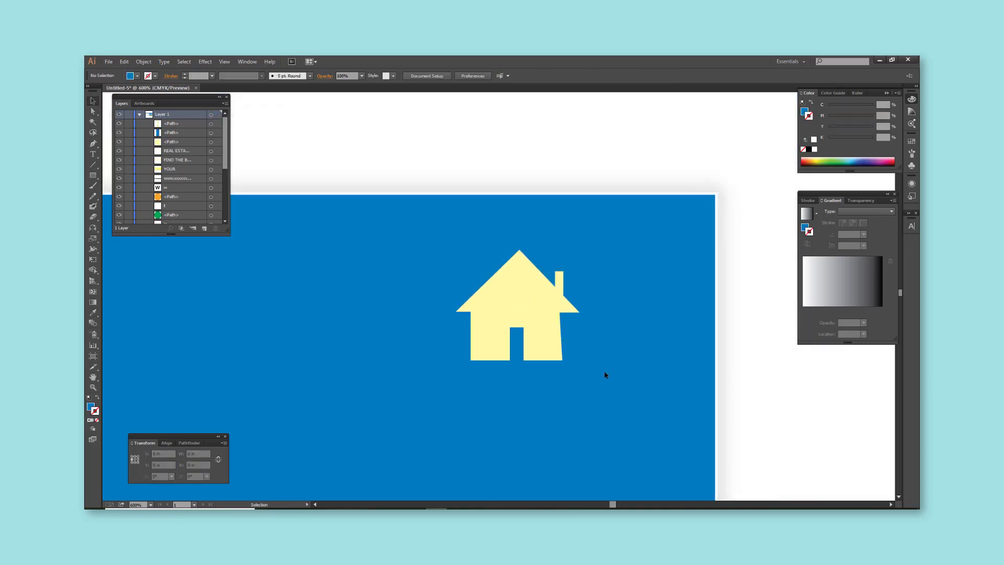
scroll(601, 371, down, 2)
key(t)
click(551, 320)
drag(565, 315, 638, 280)
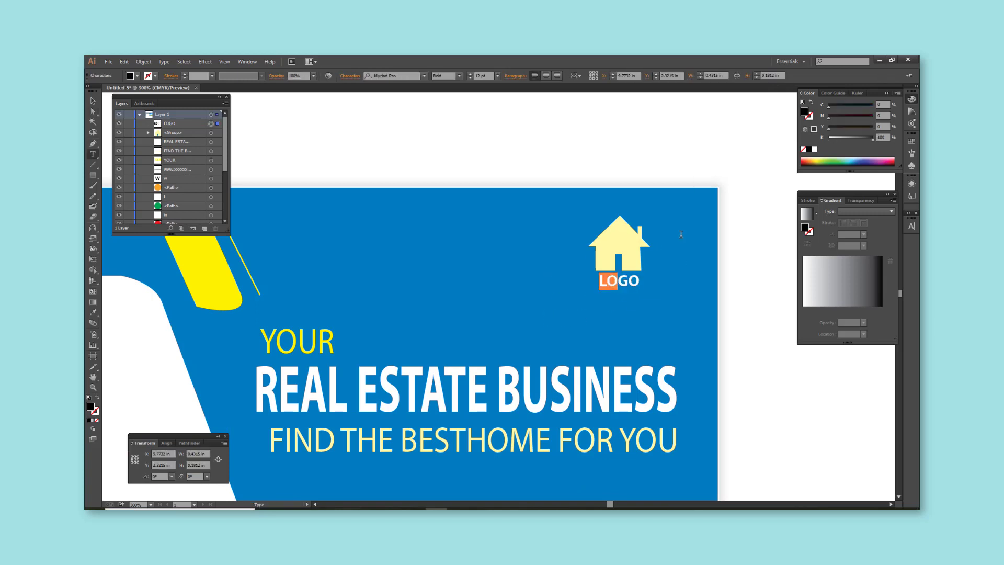
drag(862, 137, 829, 136)
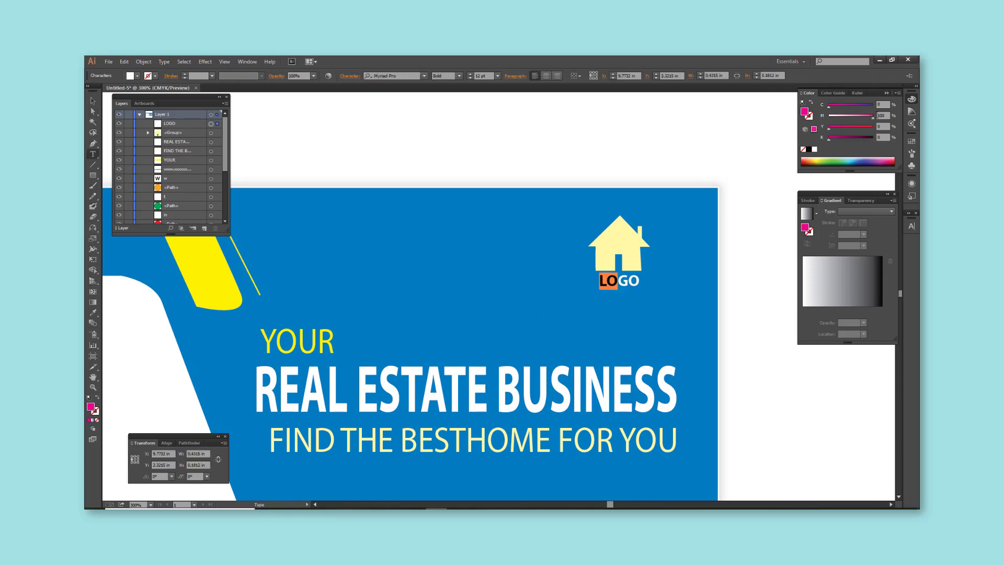
ctrl+click(641, 150)
key(ctrl+1)
Step: Open the neon city image from the Desktop folder
click(109, 61)
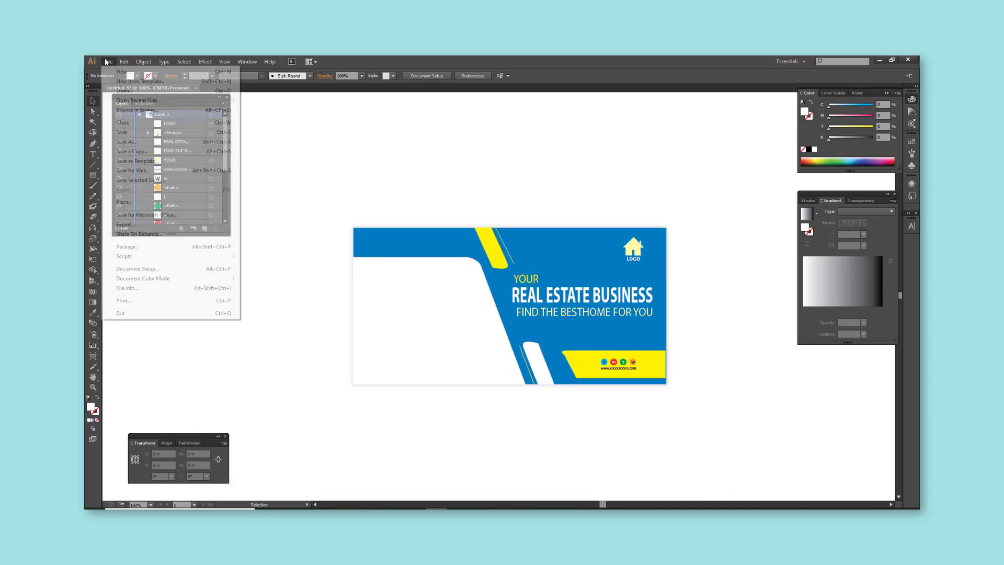
click(120, 92)
click(119, 238)
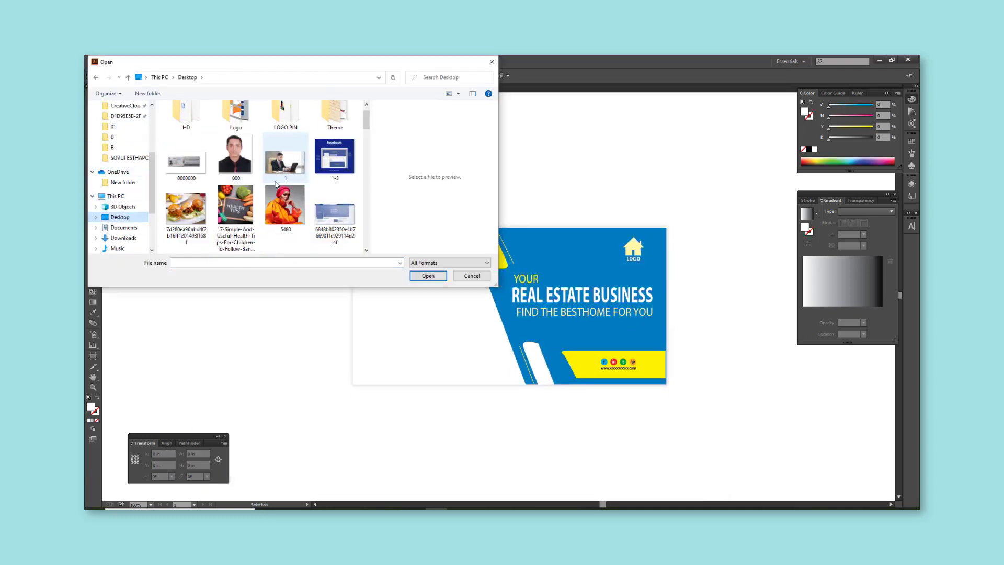
scroll(287, 232, down, 3)
scroll(287, 232, down, 3)
double_click(287, 231)
Step: Move the city image into the banner and size it over the white panel
key(ctrl+a)
key(ctrl+x)
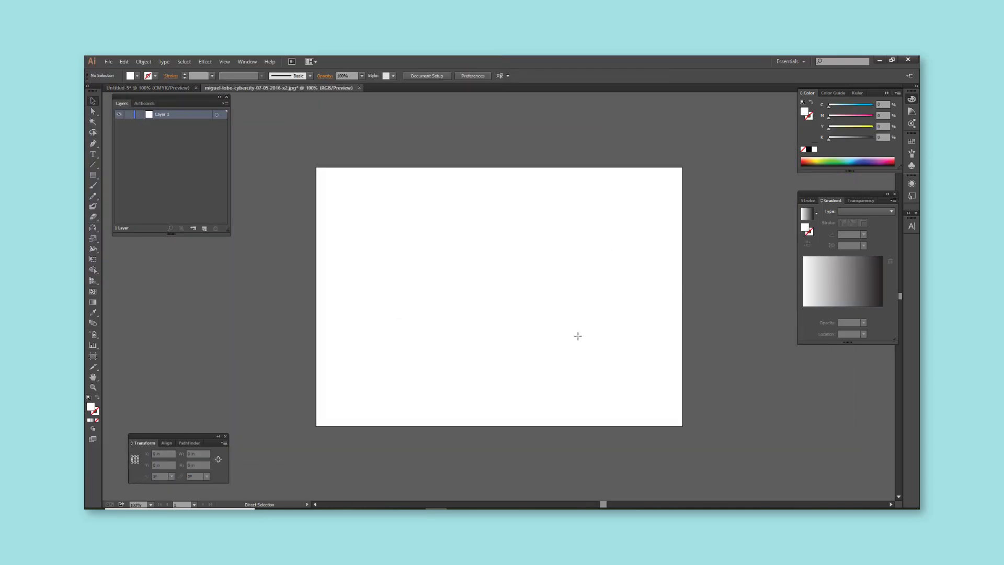
key(ctrl+Tab)
key(ctrl+v)
key(ctrl+1)
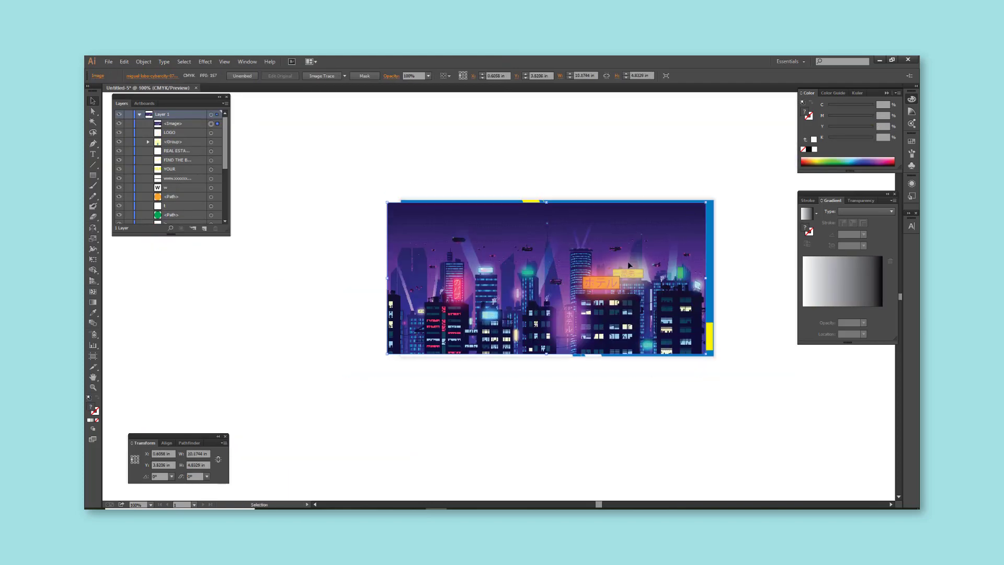
drag(688, 227, 555, 331)
drag(614, 351, 619, 358)
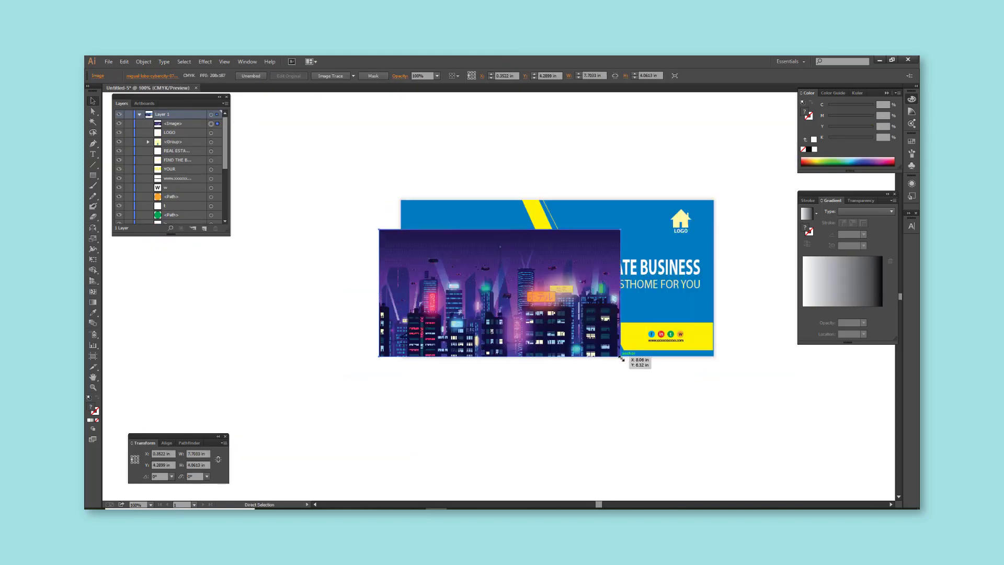
Step: Clip the city image to the white panel and give it a white outline
key(ctrl+shift+bracketleft)
key(ctrl+bracketright)
shift+click(465, 313)
key(ctrl+7)
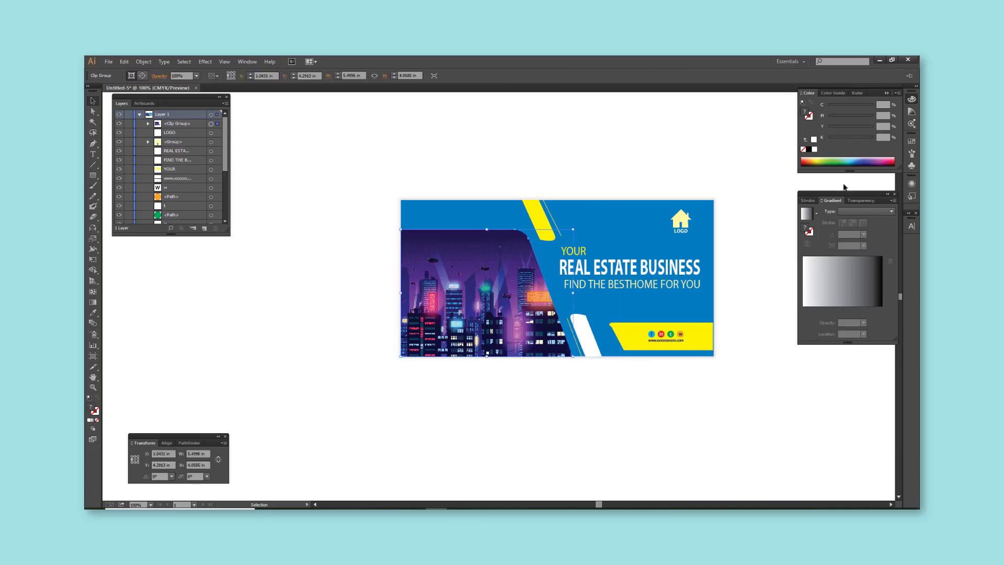
click(807, 200)
click(814, 149)
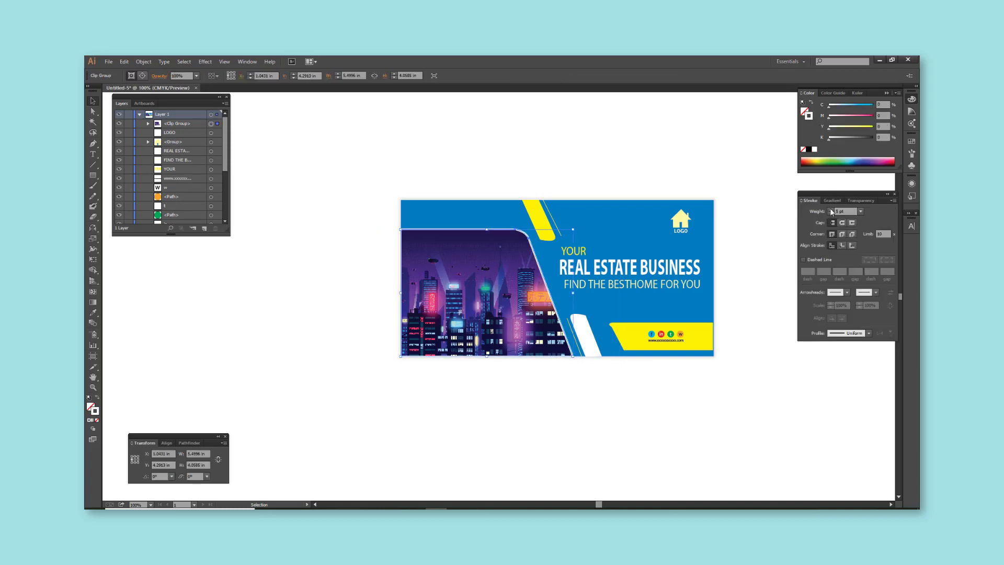
key(ctrl+shift+a)
key(ctrl+plus)
key(ctrl+o)
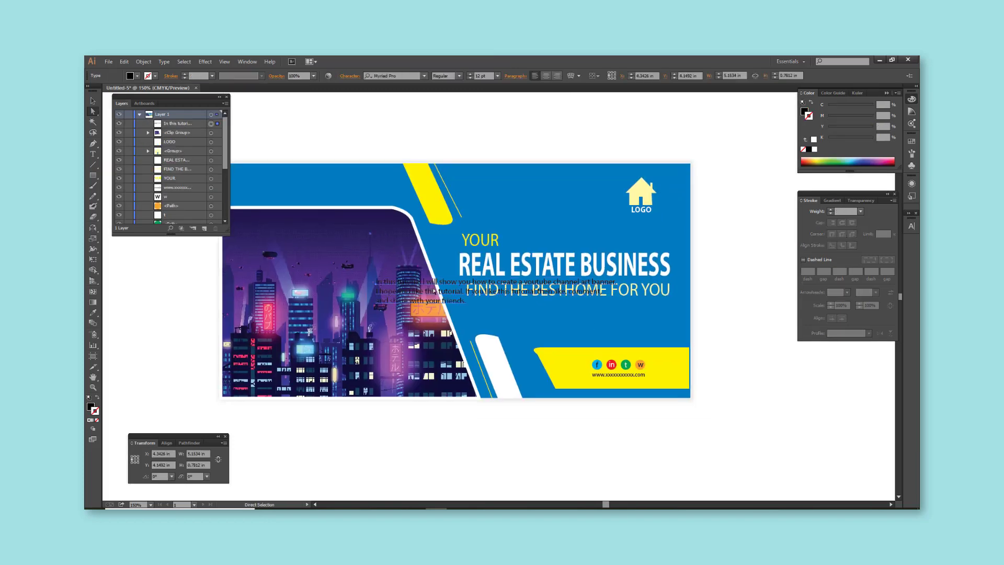
Step: Position the paragraph under the tagline, recolour the tagline, and make the paragraph yellow
drag(434, 290, 527, 311)
drag(468, 268, 469, 268)
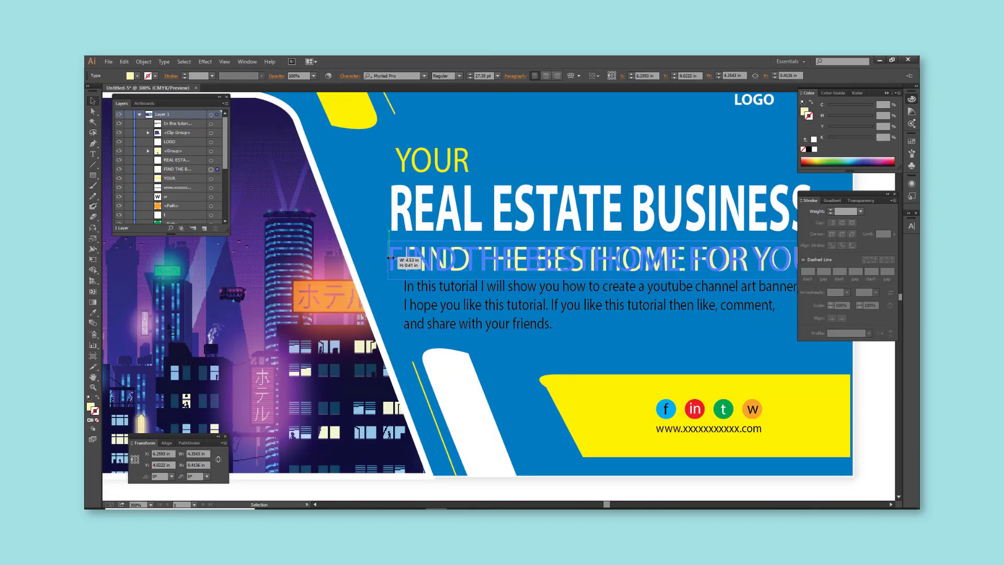
key(ctrl+minus)
key(ctrl+minus)
click(669, 262)
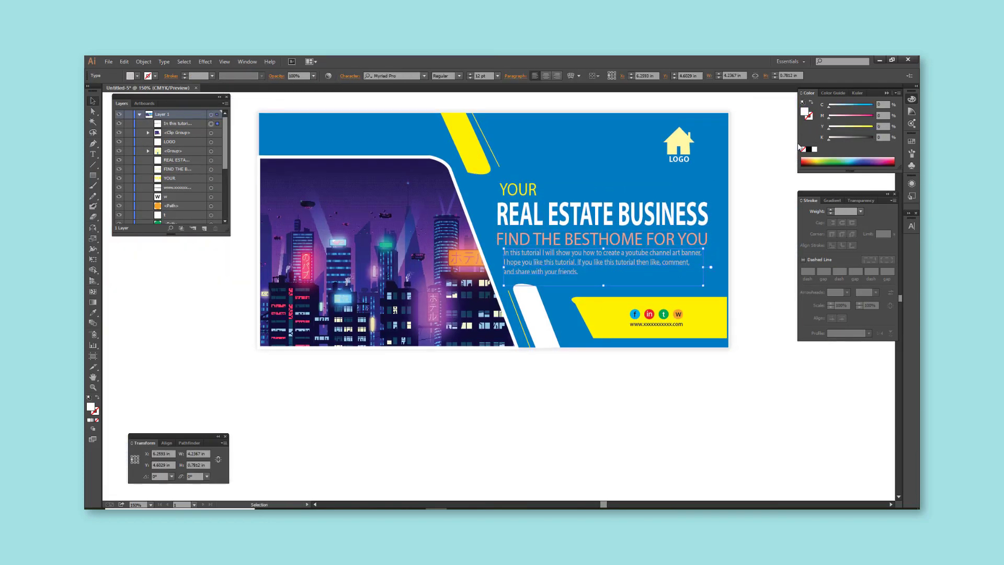
key(ctrl+shift+a)
key(ctrl+minus)
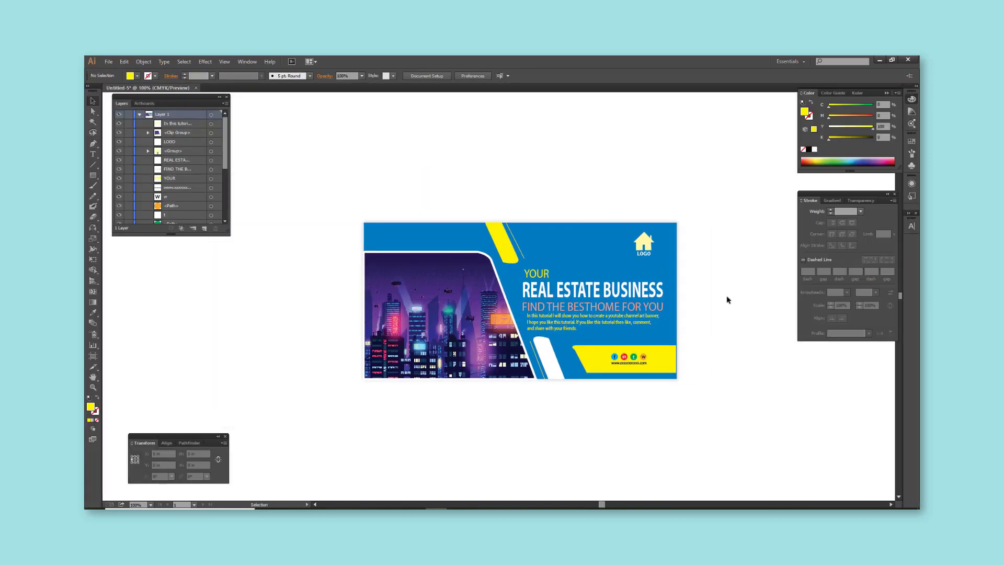
scroll(749, 398, right, 2)
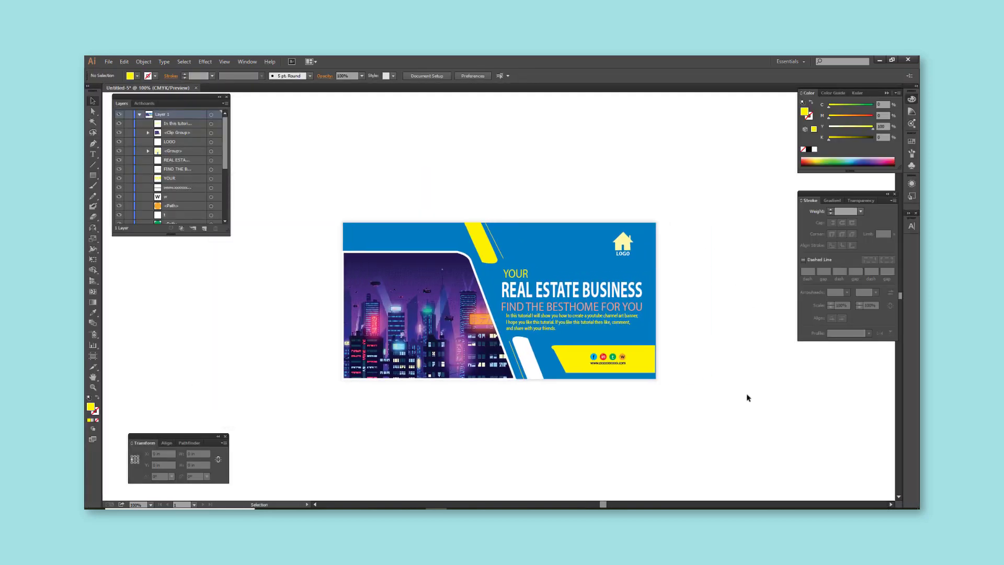